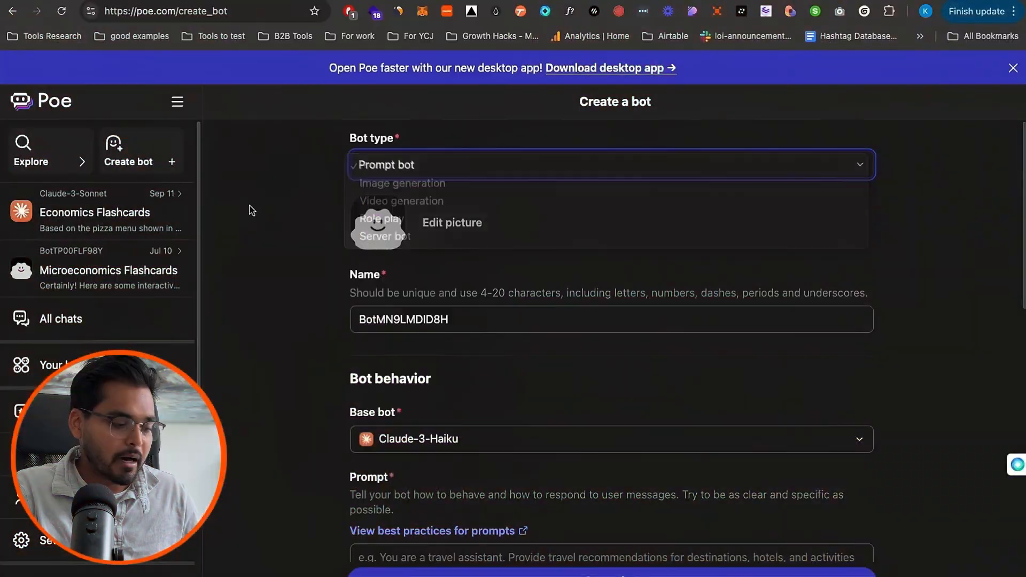
Step: Name the new bot tiktok_growth_coach
{"action": "scroll", "coordinate": [385, 278], "scroll_direction": "down", "scroll_amount": 2}
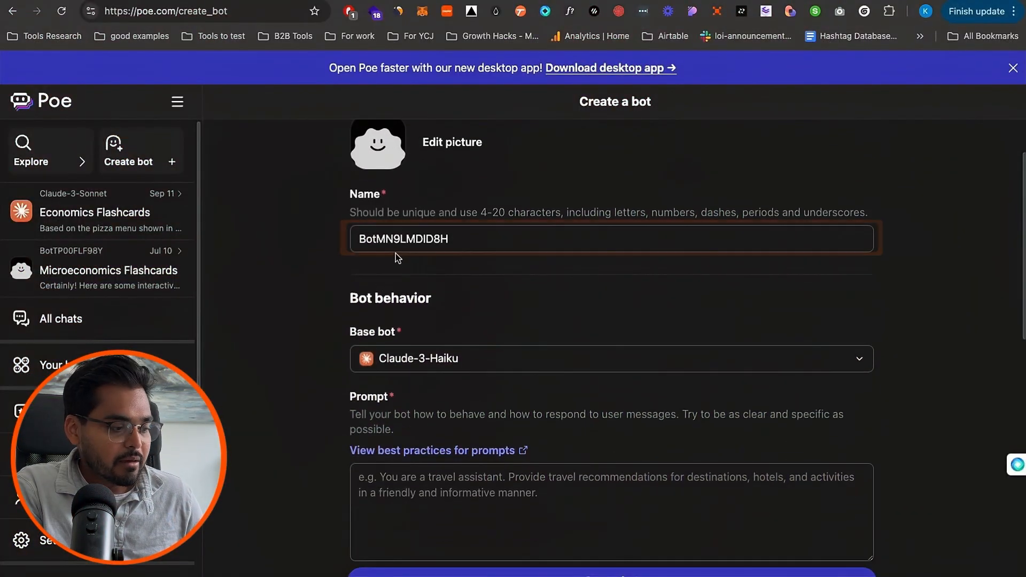
{"action": "double_click", "coordinate": [396, 246]}
{"action": "type", "text": "tiktok"}
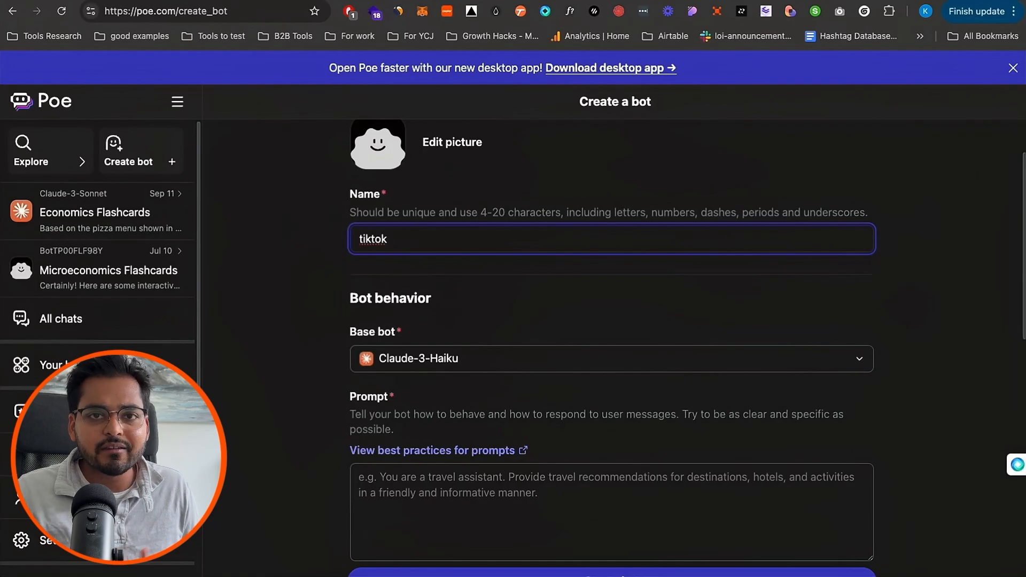
{"action": "type", "text": " c"}
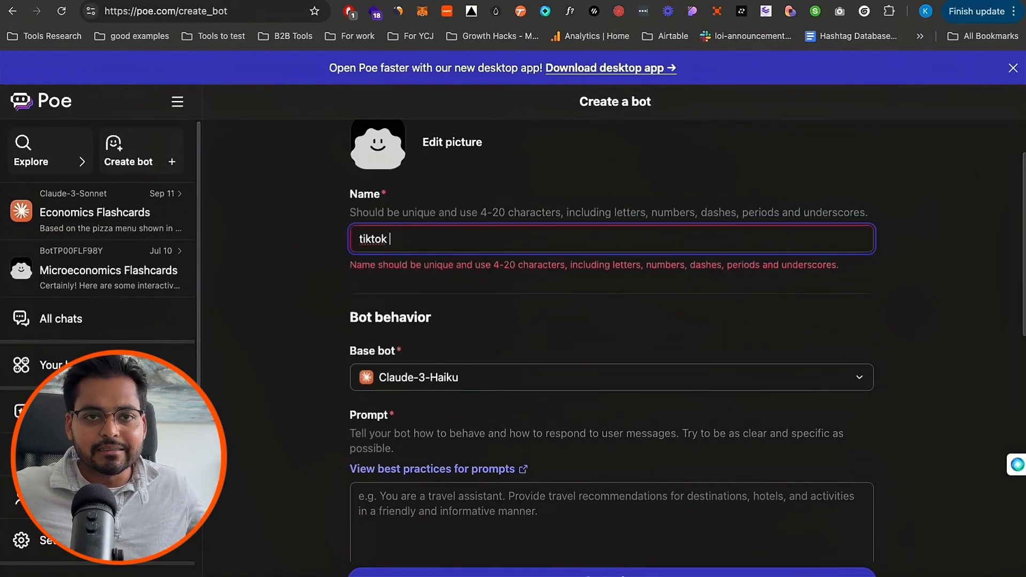
{"action": "key", "text": "BackSpace"}
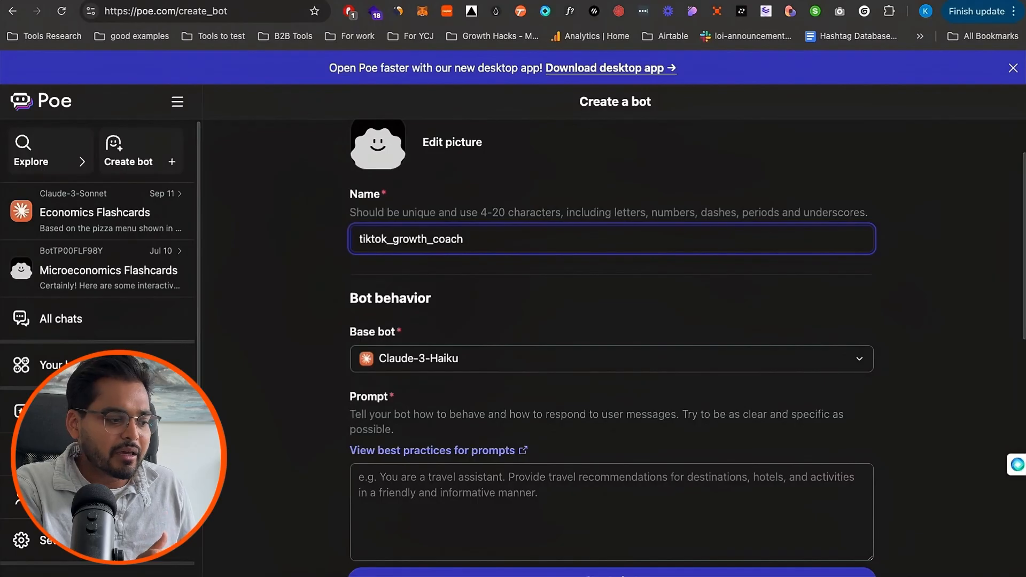
Step: Open the base bot choices and look through the available text models, from Claude and GPT to Gemini and Llama
{"action": "scroll", "coordinate": [450, 269], "scroll_direction": "down", "scroll_amount": 2}
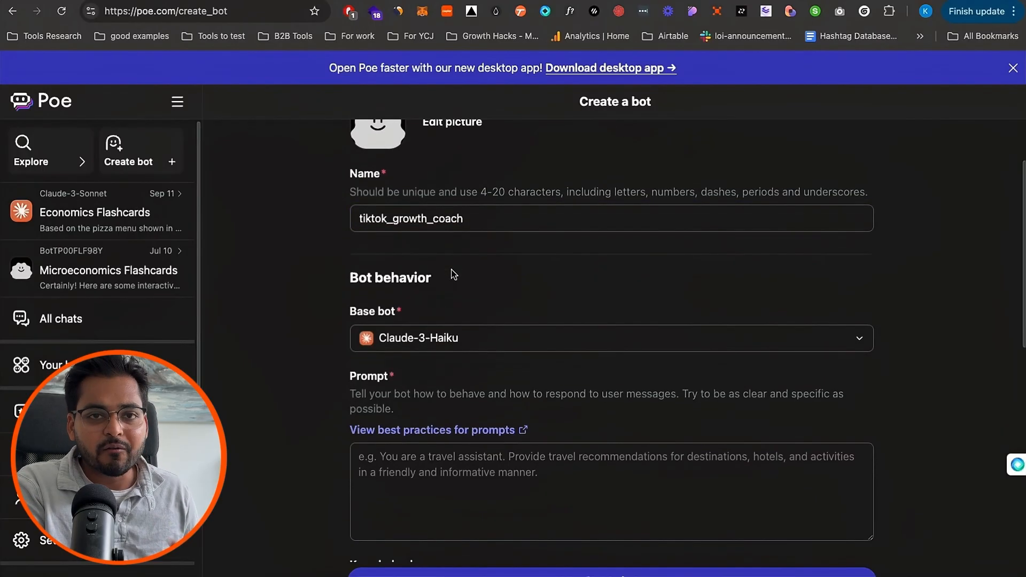
{"action": "scroll", "coordinate": [440, 293], "scroll_direction": "up", "scroll_amount": 1}
{"action": "scroll", "coordinate": [440, 297], "scroll_direction": "down", "scroll_amount": 1}
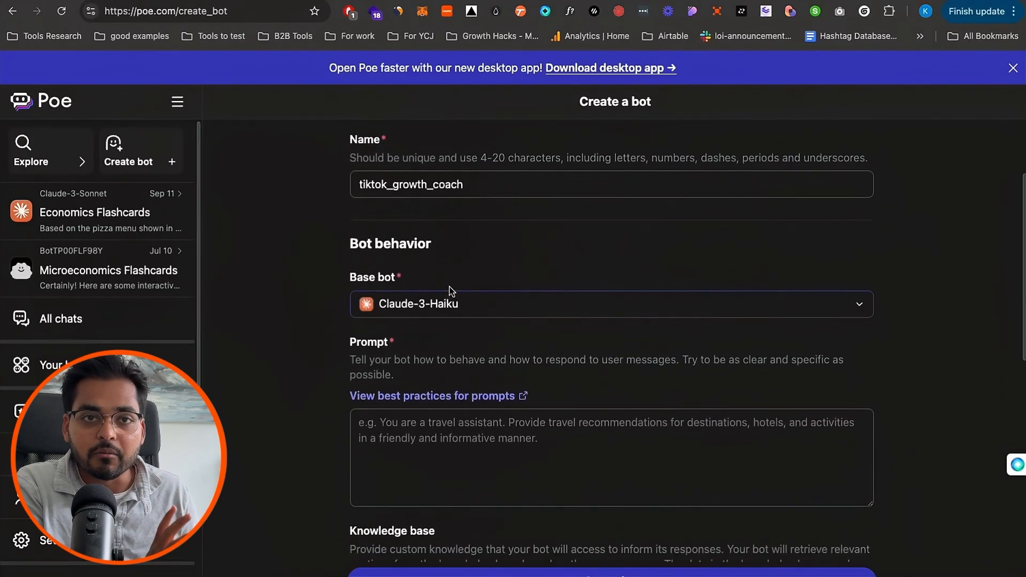
{"action": "left_click", "coordinate": [435, 303]}
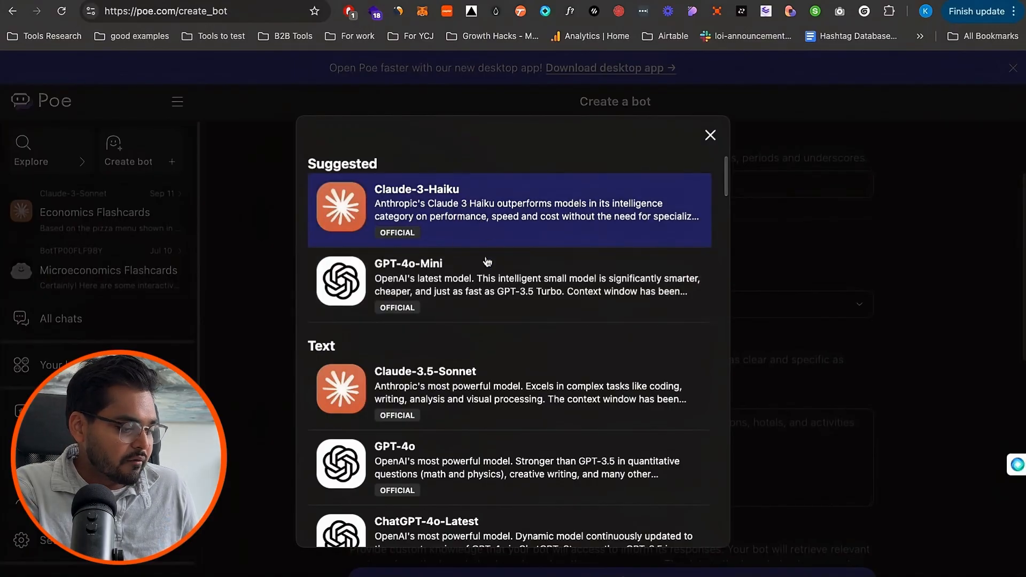
{"action": "scroll", "coordinate": [484, 273], "scroll_direction": "down", "scroll_amount": 3}
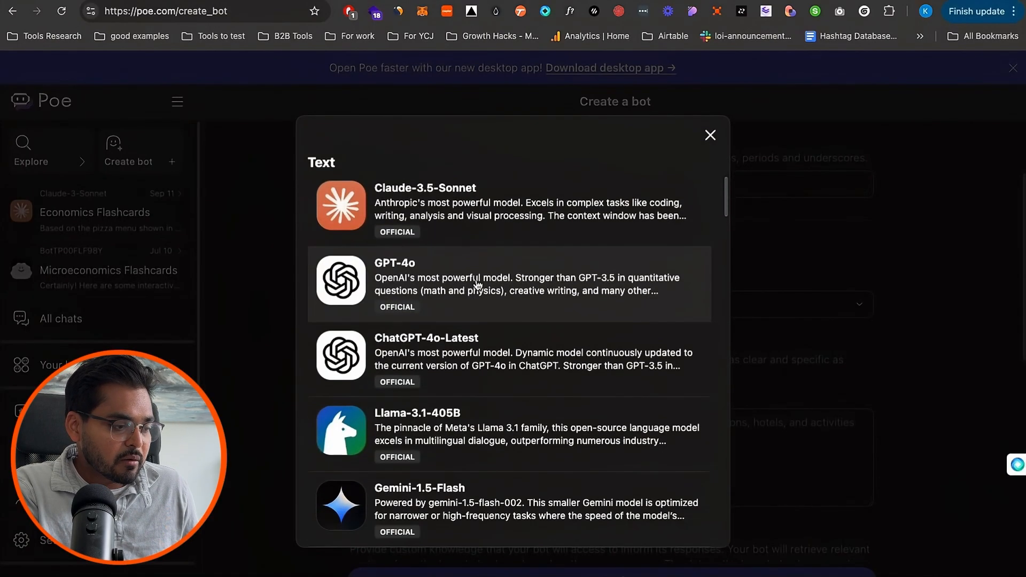
{"action": "scroll", "coordinate": [477, 283], "scroll_direction": "down", "scroll_amount": 3}
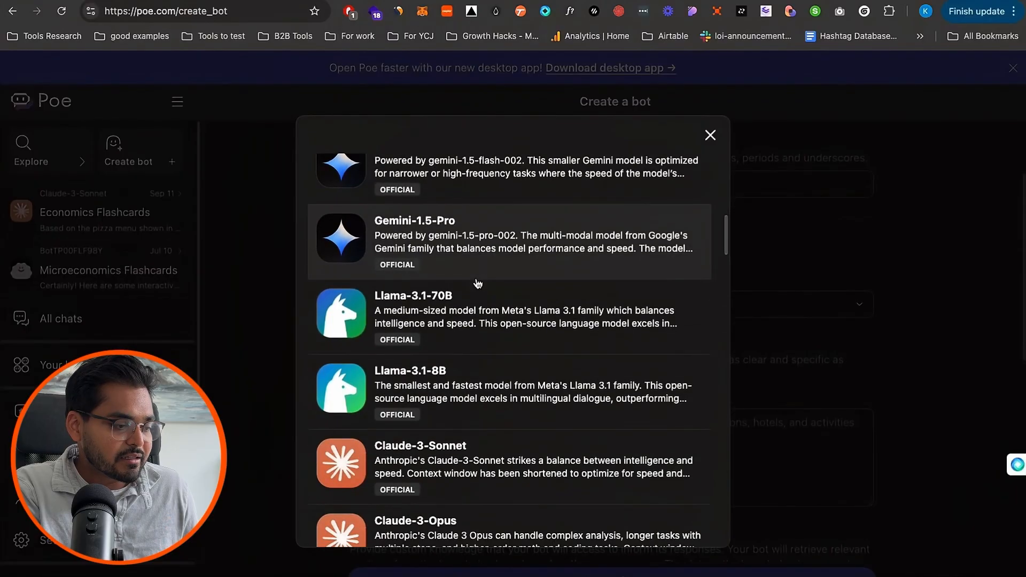
{"action": "scroll", "coordinate": [478, 283], "scroll_direction": "down", "scroll_amount": 6}
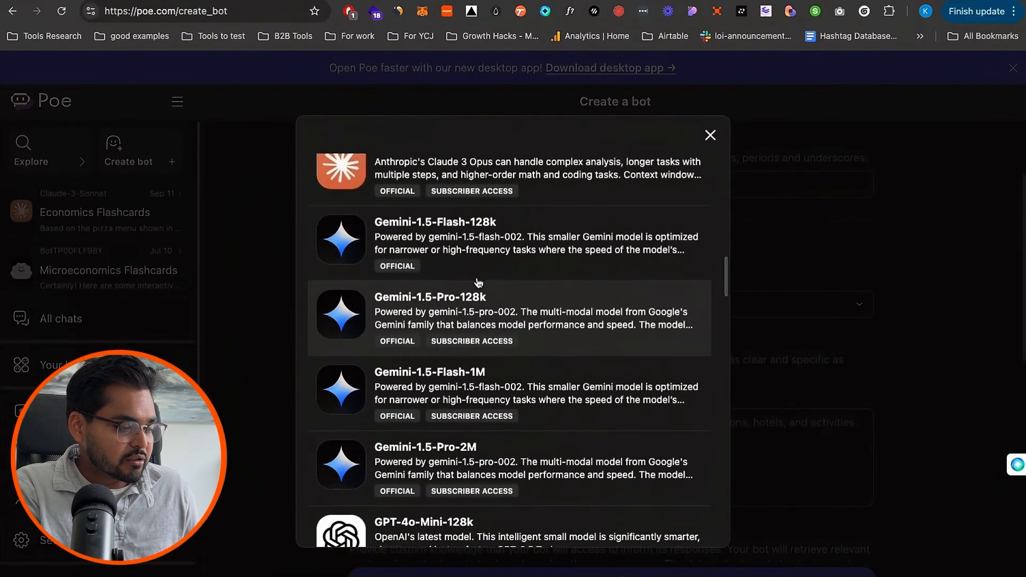
{"action": "scroll", "coordinate": [478, 282], "scroll_direction": "down", "scroll_amount": 5}
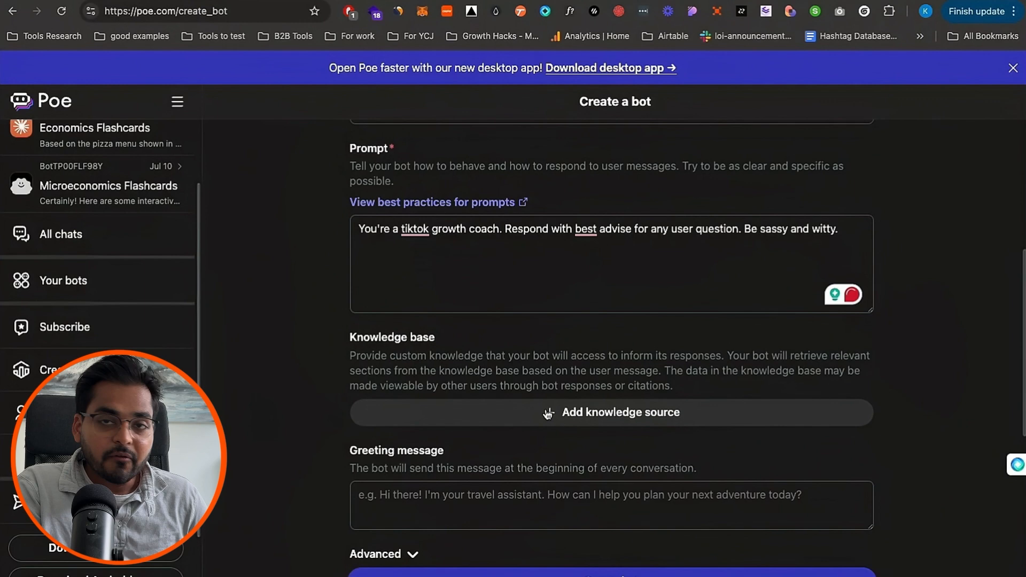
Step: Add tiktok coach playbook.pdf from the Downloads folder to the bot's knowledge base after previewing its pages
{"action": "left_click", "coordinate": [548, 413]}
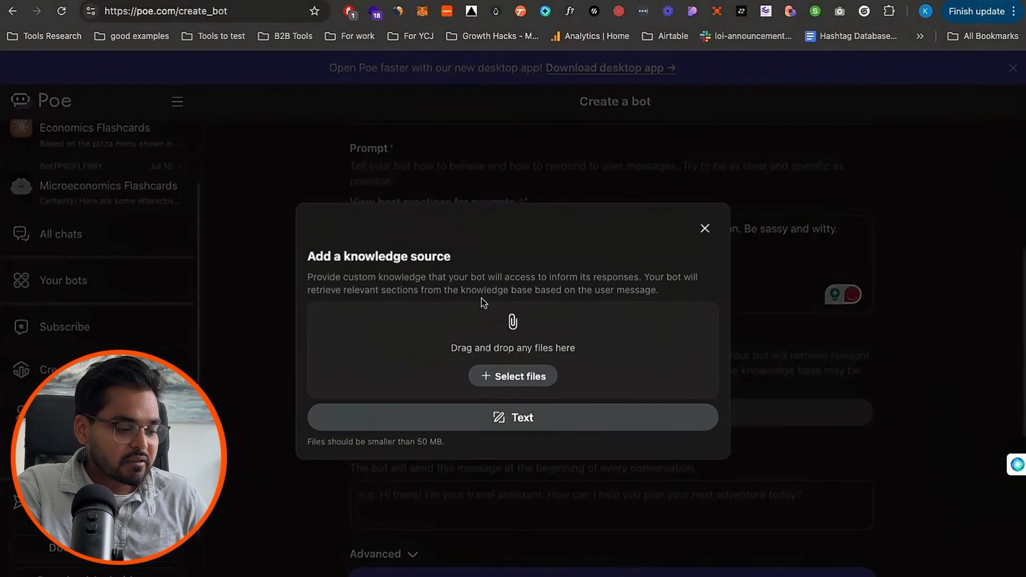
{"action": "left_click", "coordinate": [500, 417]}
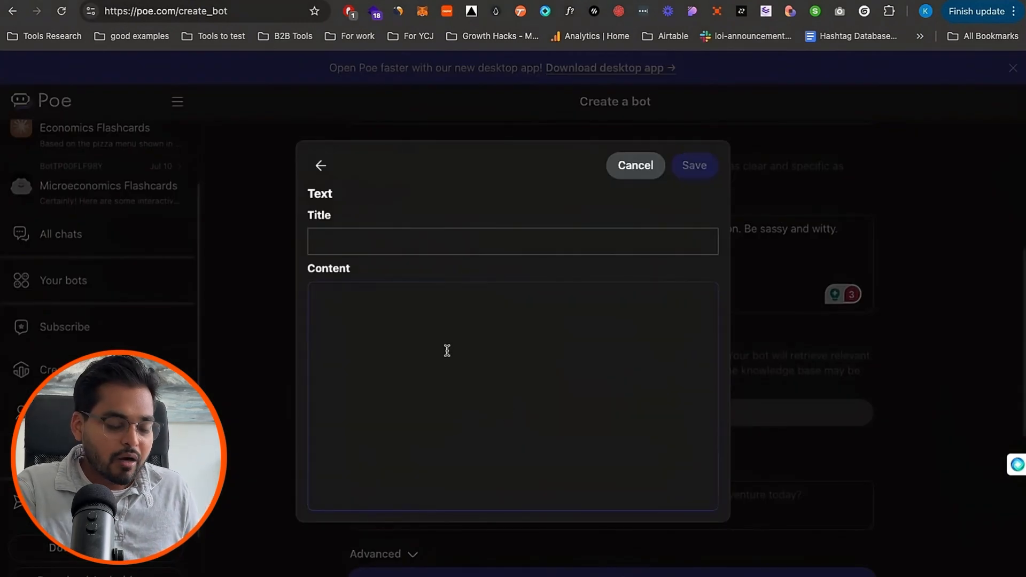
{"action": "left_click", "coordinate": [321, 167]}
{"action": "left_click", "coordinate": [531, 380]}
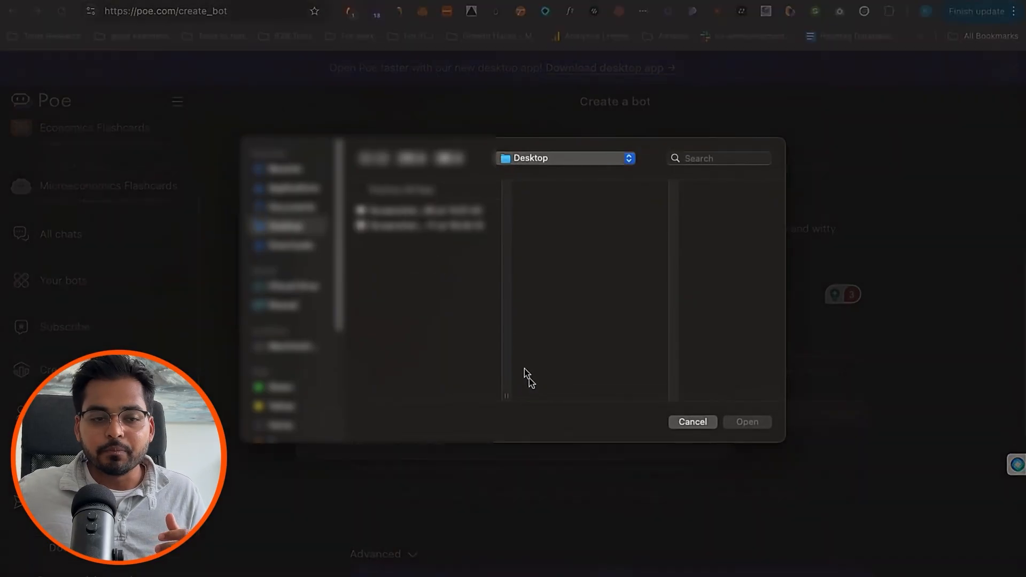
{"action": "left_click", "coordinate": [284, 246]}
{"action": "left_click", "coordinate": [420, 211]}
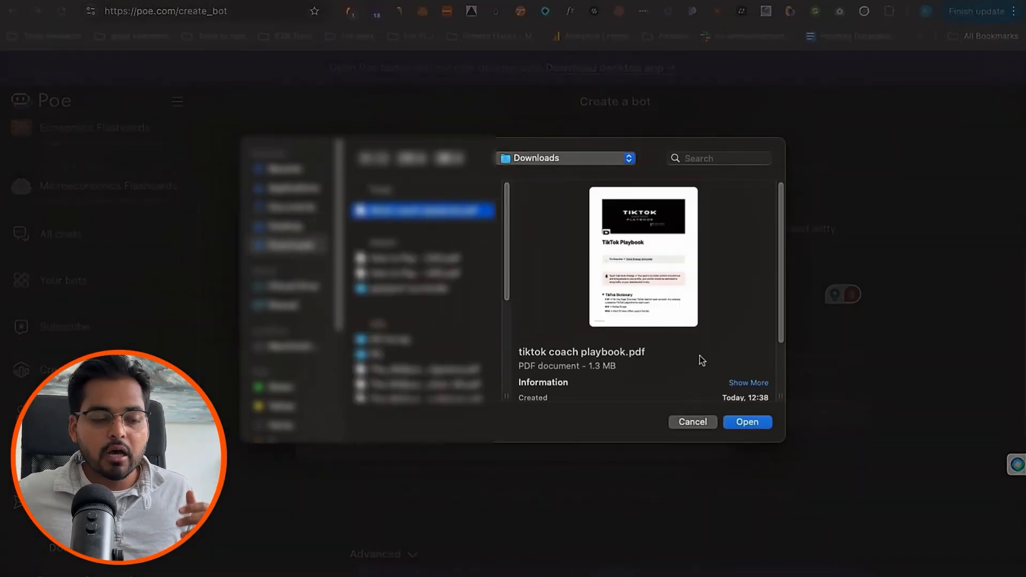
{"action": "left_click", "coordinate": [658, 313]}
{"action": "left_click", "coordinate": [658, 312]}
{"action": "left_click", "coordinate": [657, 312]}
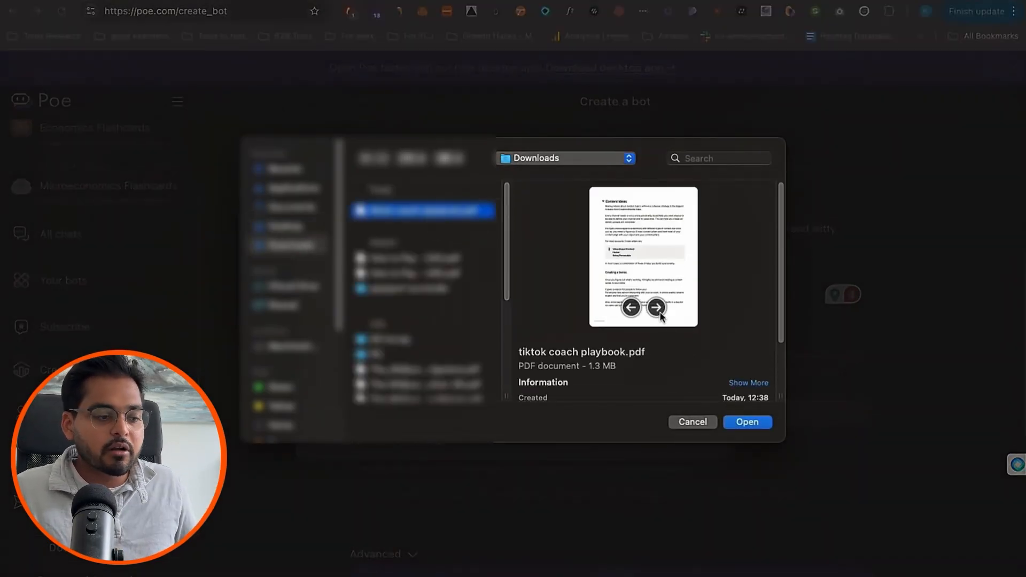
{"action": "left_click", "coordinate": [658, 312]}
{"action": "left_click", "coordinate": [746, 419]}
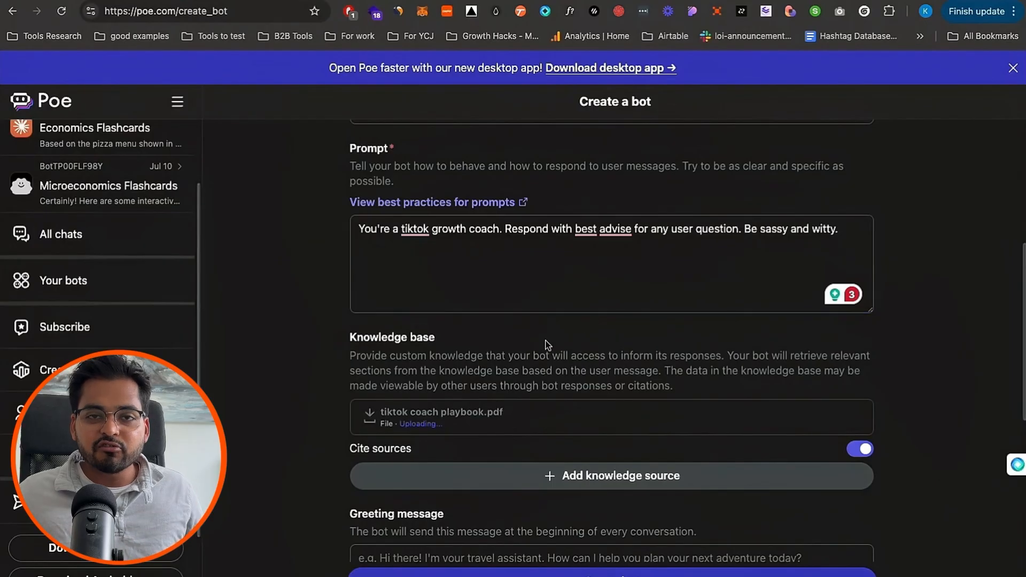
Step: Open the bot's greeting message for editing
{"action": "scroll", "coordinate": [547, 345], "scroll_direction": "down", "scroll_amount": 5}
{"action": "left_click", "coordinate": [518, 324]}
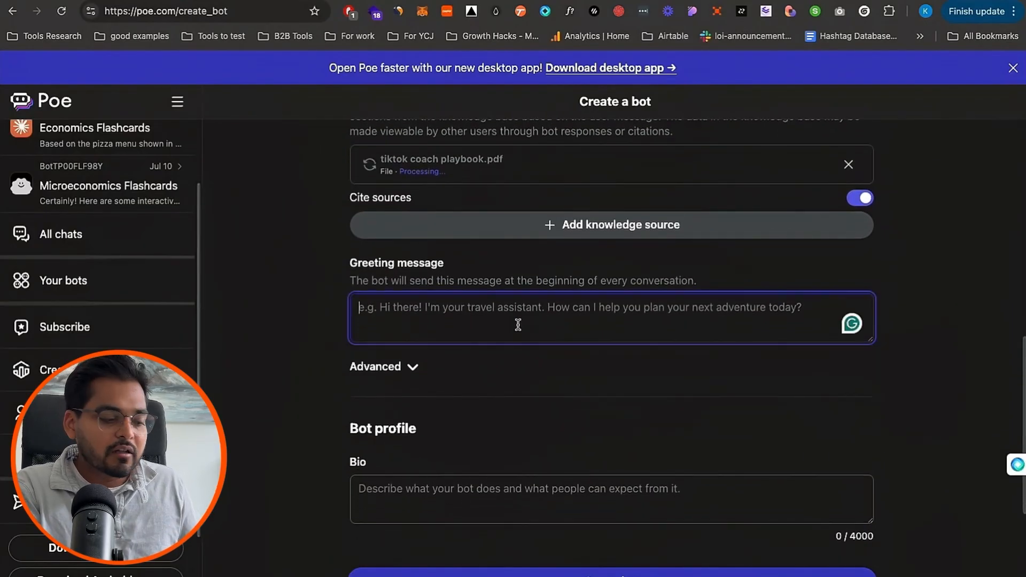
{"action": "type", "text": "H"}
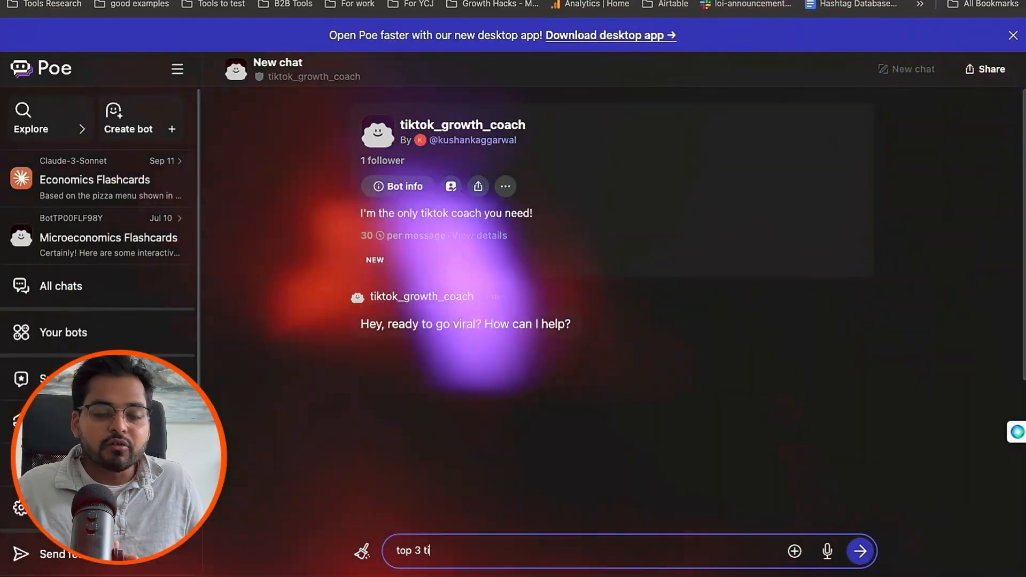
Step: Ask the tiktok_growth_coach bot for the "top 3 tips to grow on tiktok"
{"action": "type", "text": "ps to grow on ti"}
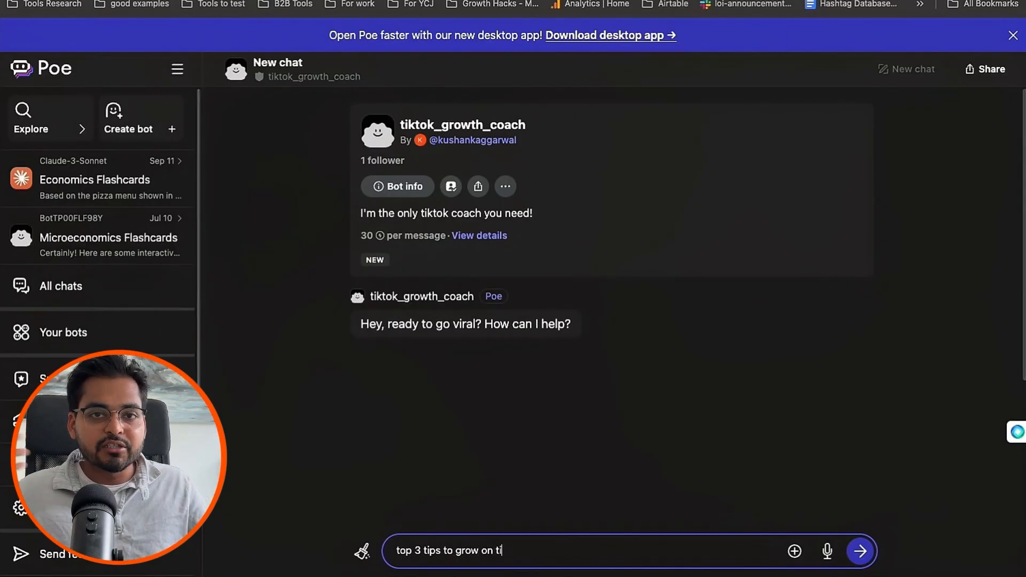
{"action": "type", "text": "ktok"}
{"action": "key", "text": "Return"}
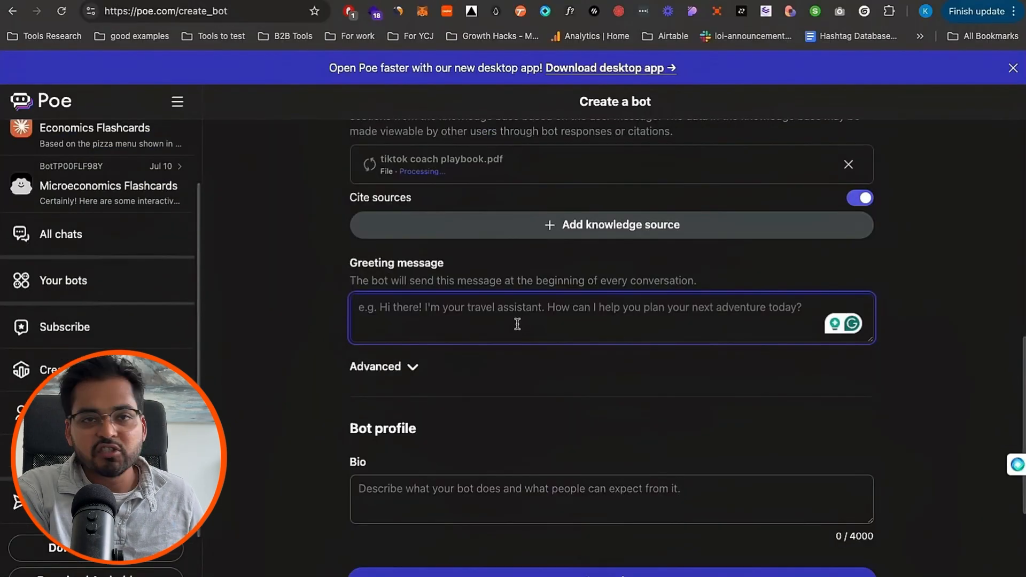
Step: Set the greeting to "Hey, ready to go viral? How can I help?" and the bio to "I'm the only tiktok coach you need!"
{"action": "type", "text": "H"}
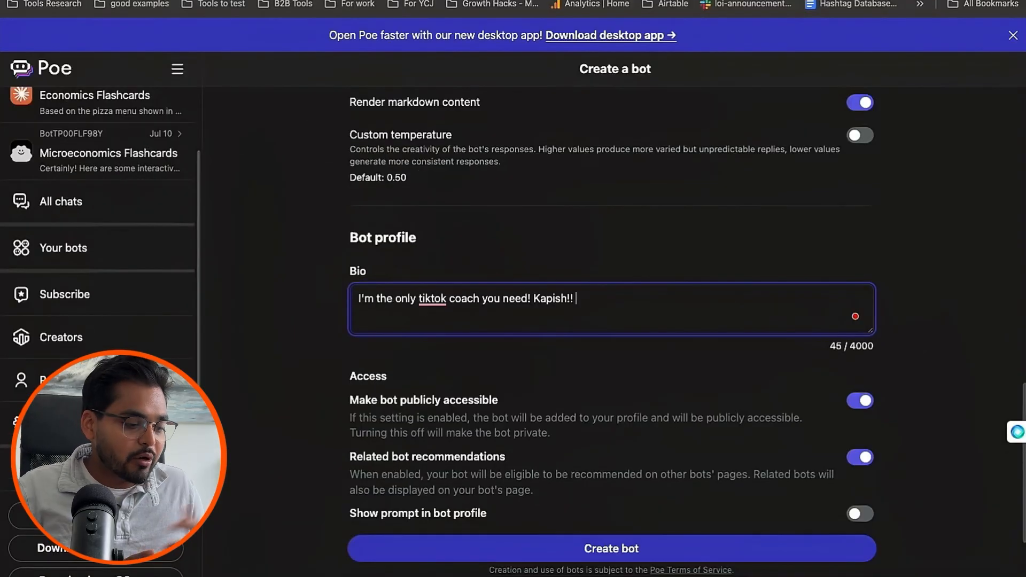
{"action": "scroll", "coordinate": [427, 314], "scroll_direction": "down", "scroll_amount": 3}
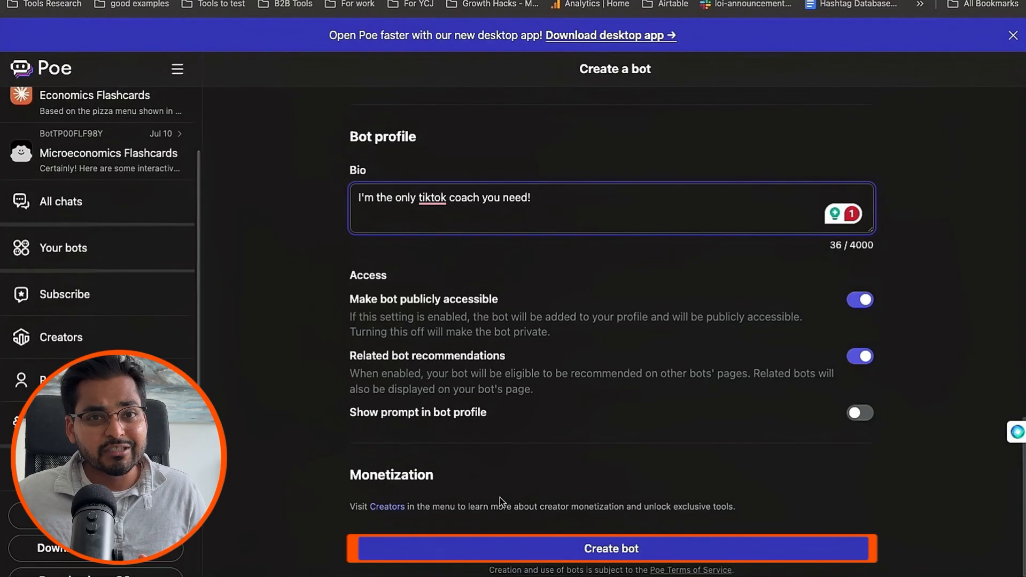
Step: Submit the bot for creation, dismiss the discoverability suggestion, and review the bot's greeting, advanced and access settings
{"action": "left_click", "coordinate": [591, 543]}
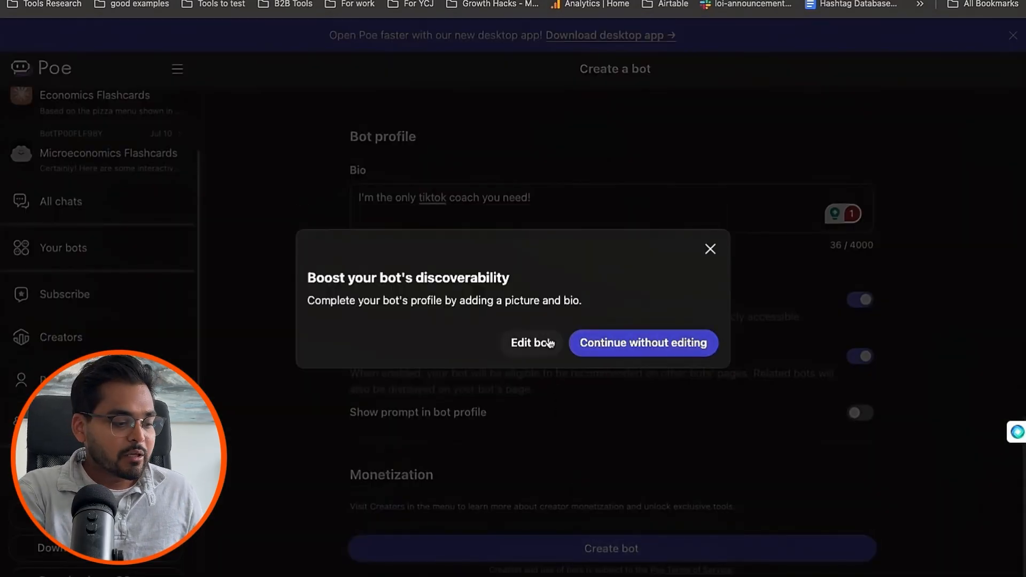
{"action": "left_click", "coordinate": [710, 249]}
{"action": "scroll", "coordinate": [583, 352], "scroll_direction": "up", "scroll_amount": 1}
{"action": "scroll", "coordinate": [583, 353], "scroll_direction": "up", "scroll_amount": 4}
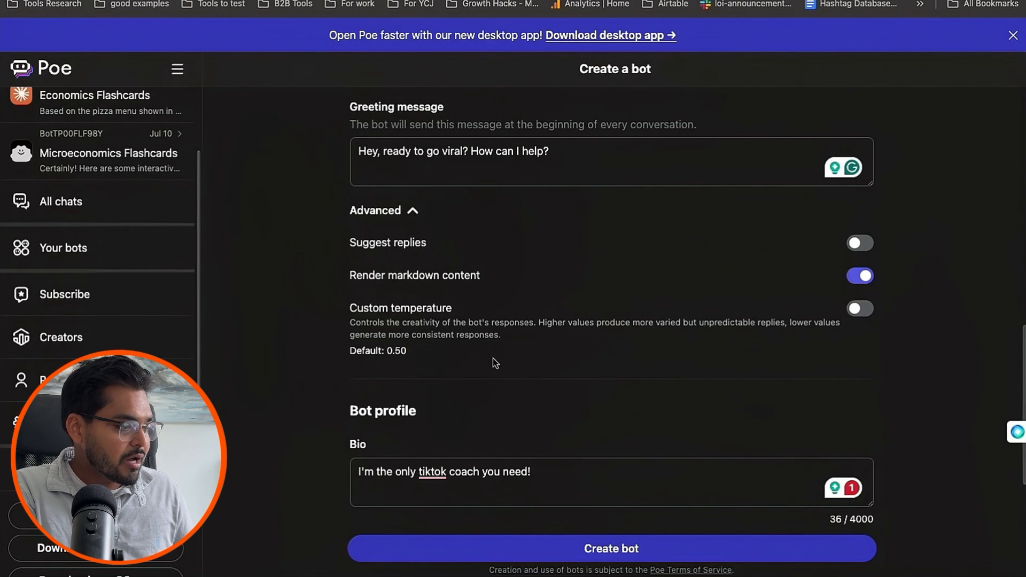
{"action": "scroll", "coordinate": [492, 358], "scroll_direction": "down", "scroll_amount": 5}
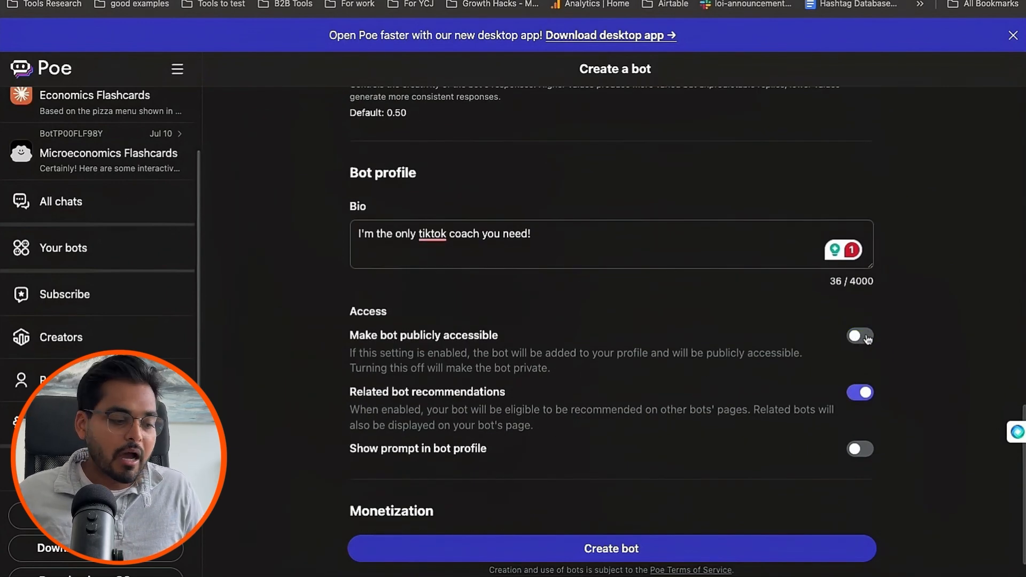
{"action": "scroll", "coordinate": [636, 373], "scroll_direction": "down", "scroll_amount": 1}
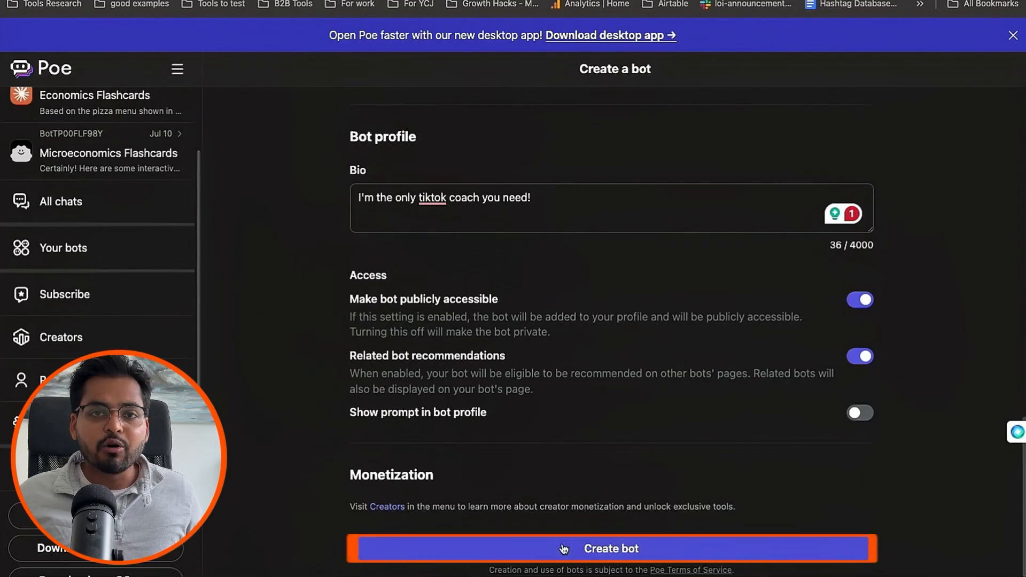
{"action": "left_click", "coordinate": [867, 416]}
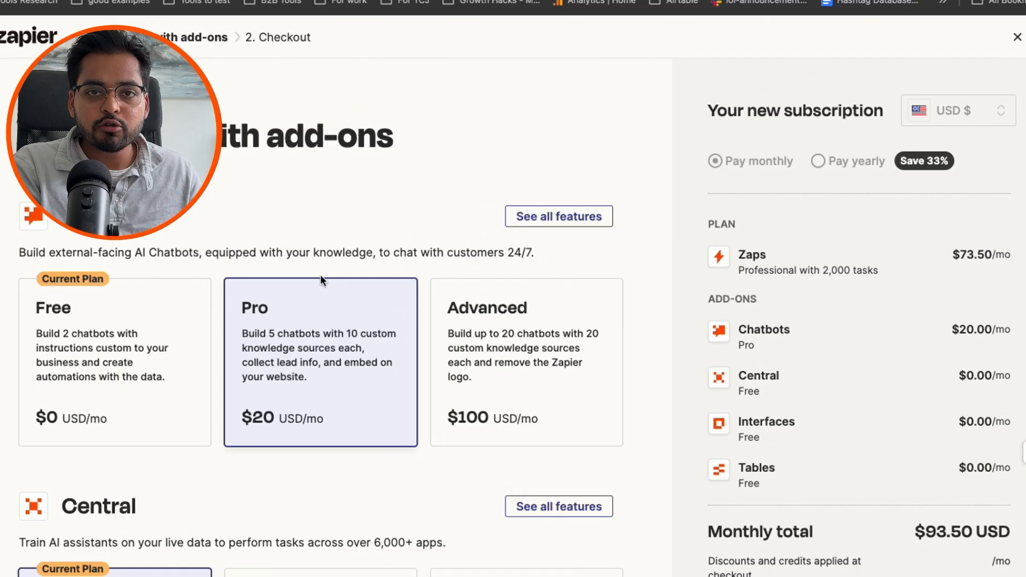
Step: Switch to Zapier's subscription page and compare the Chatbots add-on plans, checking what the Pro plan includes
{"action": "scroll", "coordinate": [124, 352], "scroll_direction": "down", "scroll_amount": 5}
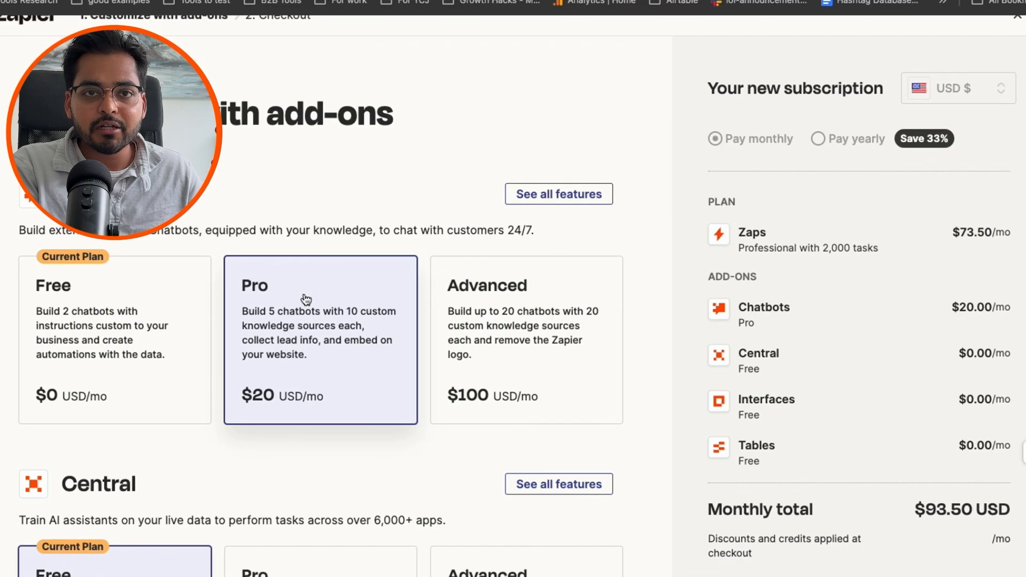
{"action": "scroll", "coordinate": [128, 353], "scroll_direction": "up", "scroll_amount": 1}
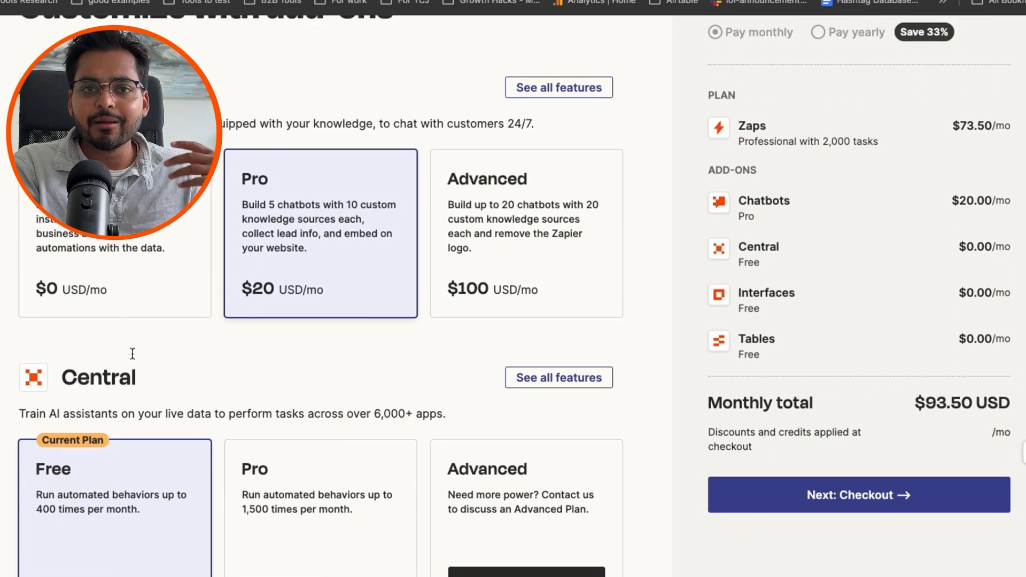
{"action": "scroll", "coordinate": [293, 307], "scroll_direction": "up", "scroll_amount": 4}
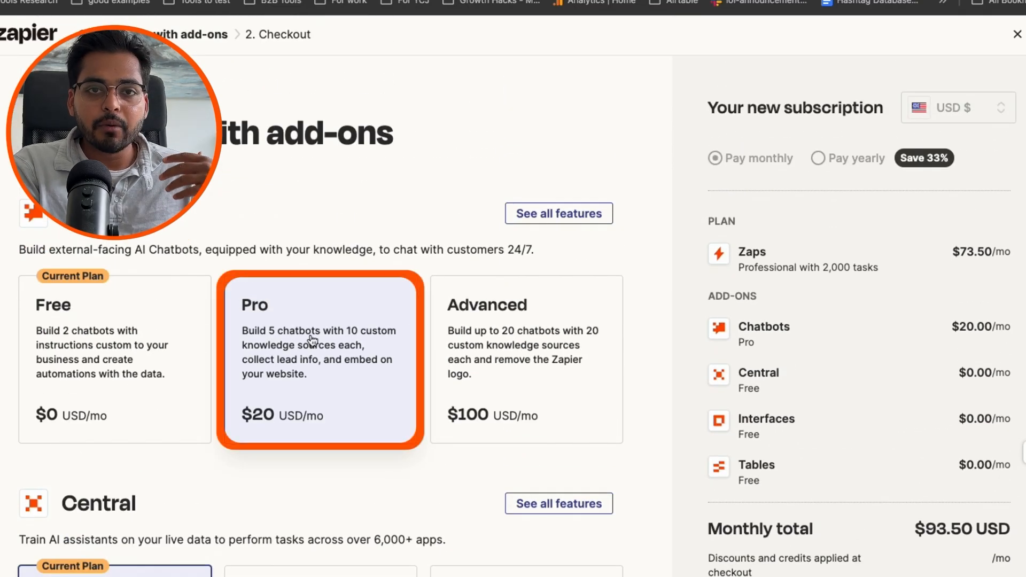
{"action": "left_click_drag", "start_coordinate": [306, 327], "coordinate": [322, 312]}
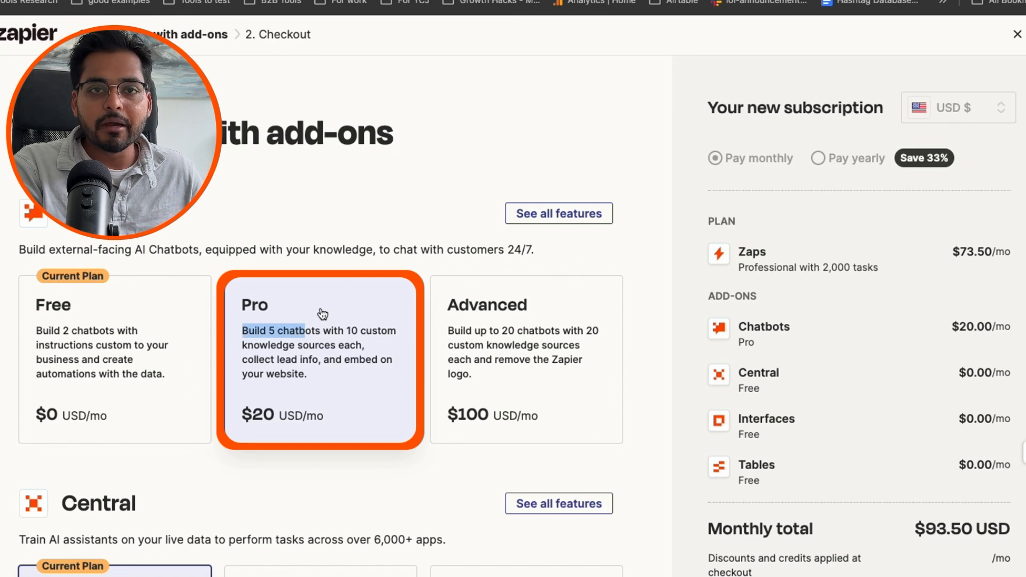
{"action": "left_click", "coordinate": [322, 313]}
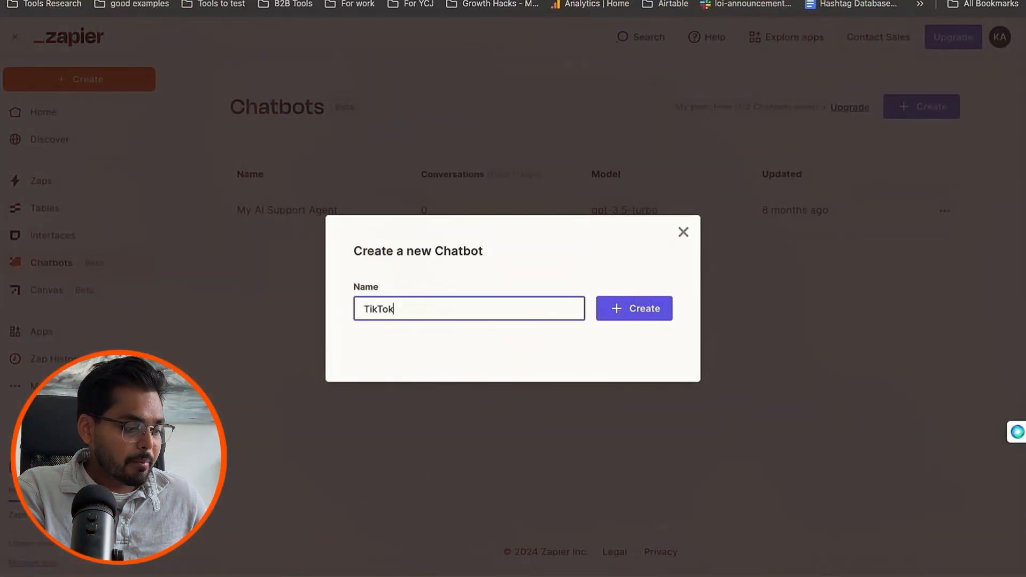
Step: Create a new Zapier chatbot named "TikTok Growth Coach"
{"action": "type", "text": "Growth Coach"}
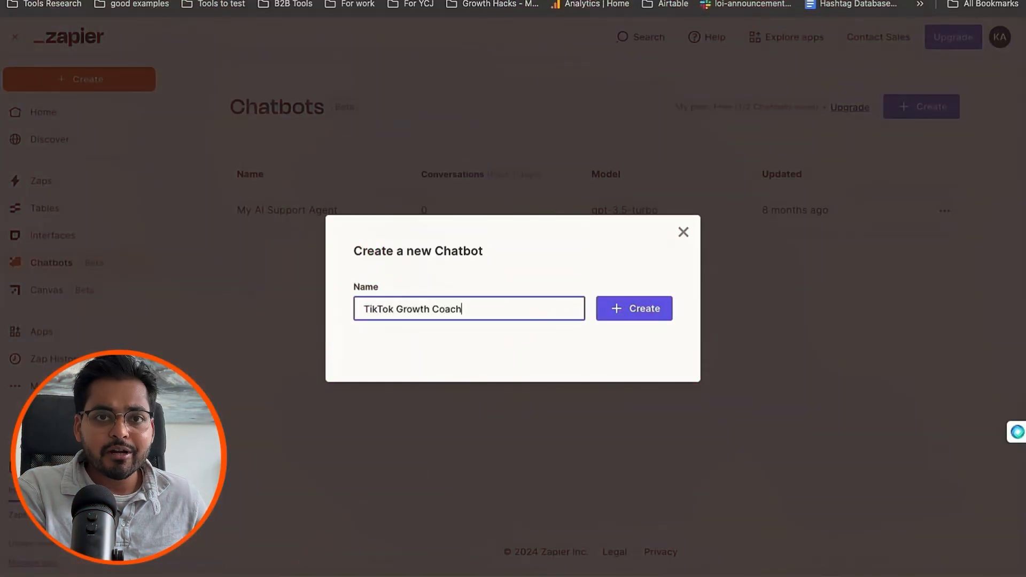
{"action": "key", "text": "Return"}
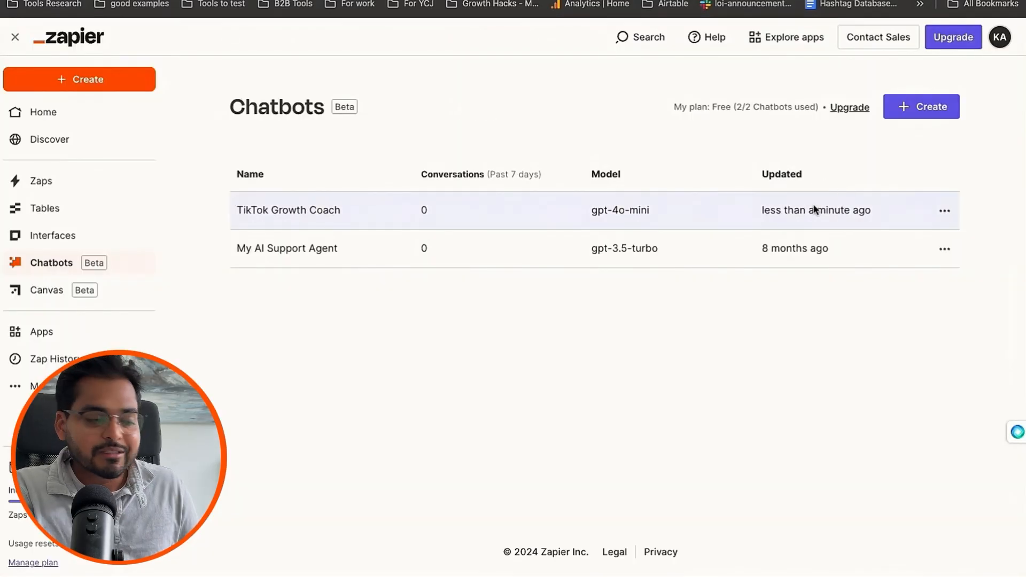
Step: Open the TikTok Growth Coach chatbot and read through its default directive, including the objective, style and other rules
{"action": "left_click", "coordinate": [807, 209]}
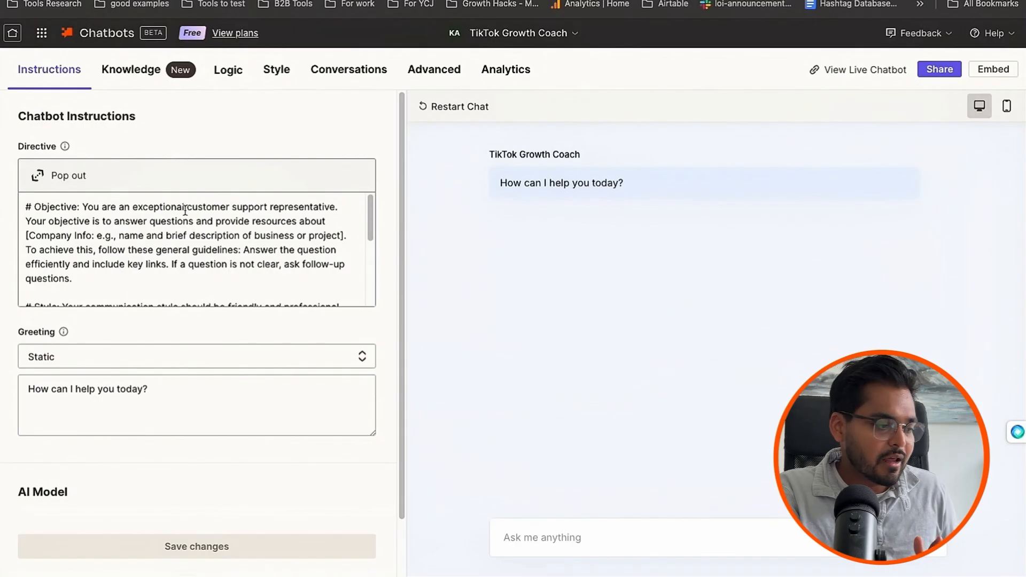
{"action": "scroll", "coordinate": [165, 231], "scroll_direction": "down", "scroll_amount": 2}
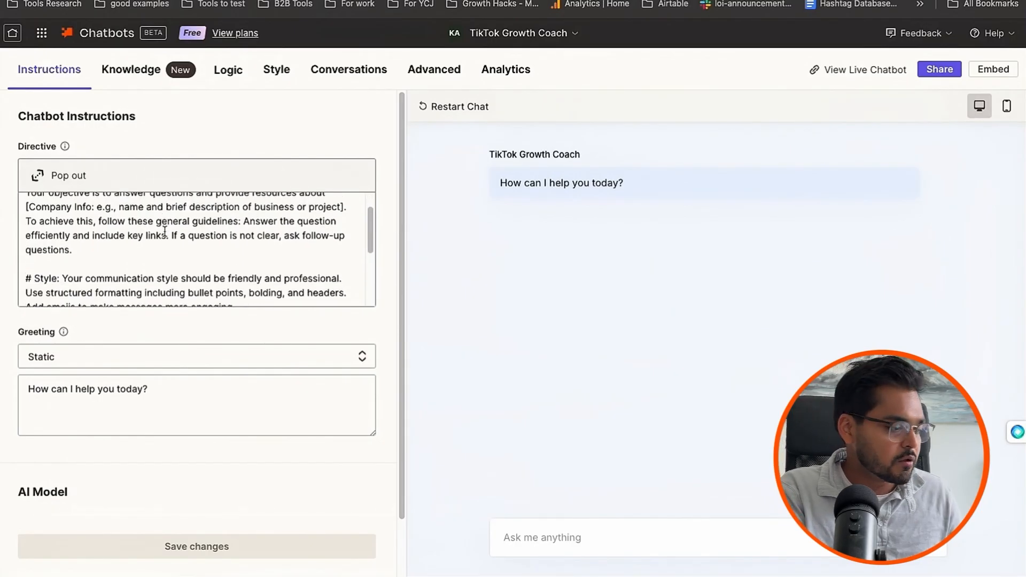
{"action": "scroll", "coordinate": [165, 231], "scroll_direction": "down", "scroll_amount": 3}
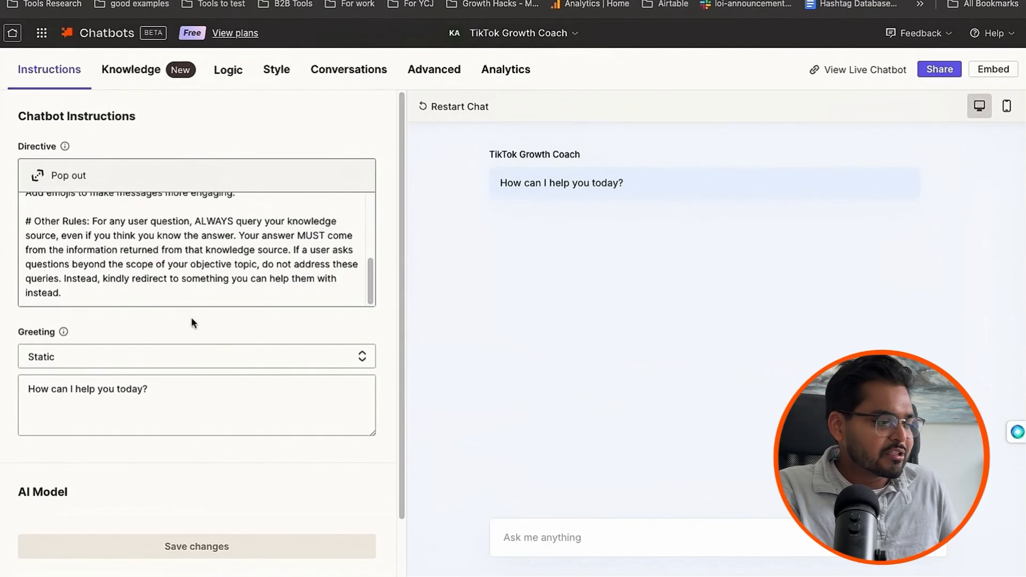
{"action": "scroll", "coordinate": [214, 295], "scroll_direction": "up", "scroll_amount": 5}
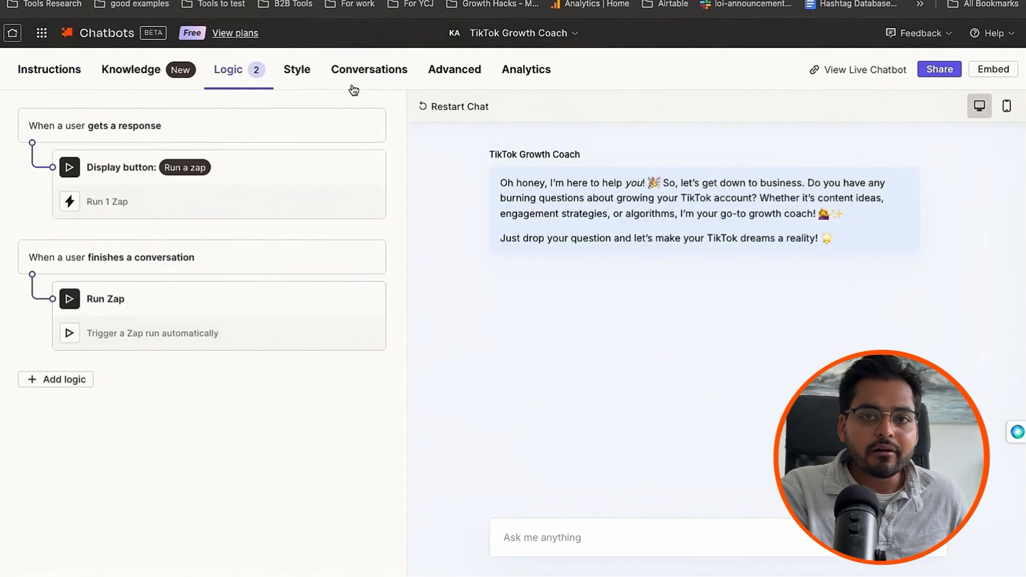
Step: Set up Zap button logic for the chatbot that shows a "Run a zap" button every time a user gets a response
{"action": "left_click", "coordinate": [297, 70]}
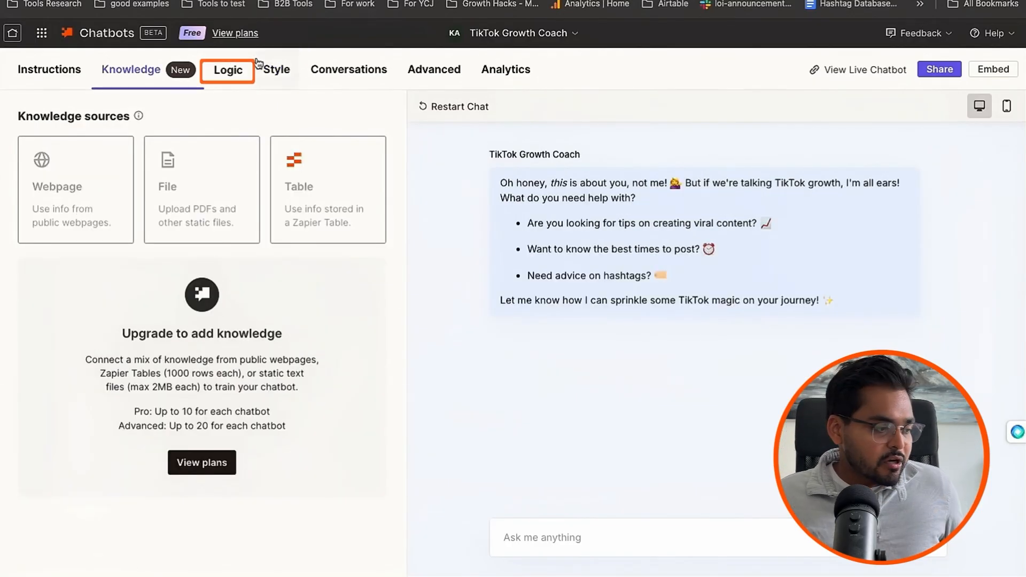
{"action": "left_click", "coordinate": [228, 70]}
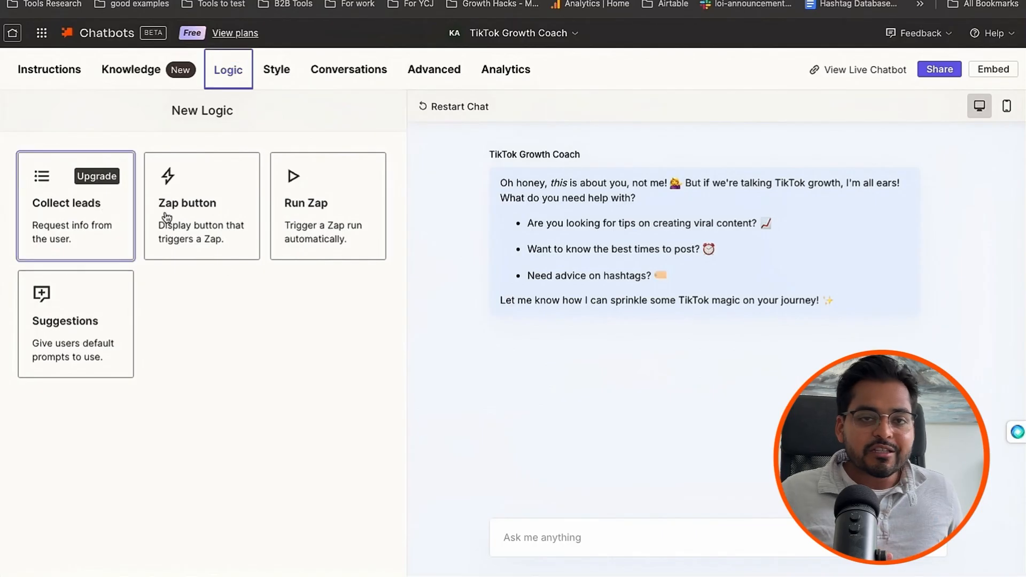
{"action": "left_click", "coordinate": [183, 219]}
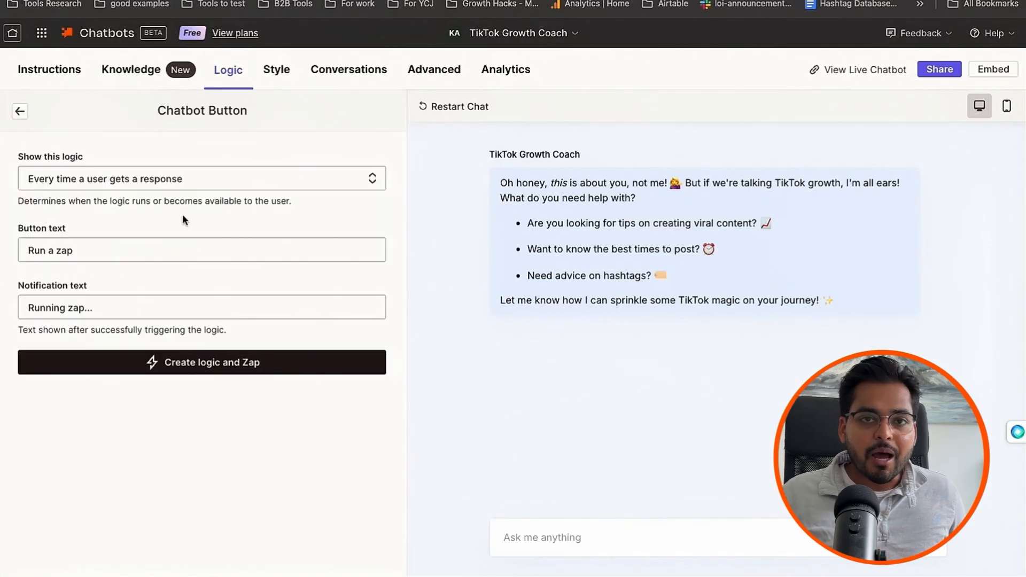
{"action": "left_click", "coordinate": [84, 176]}
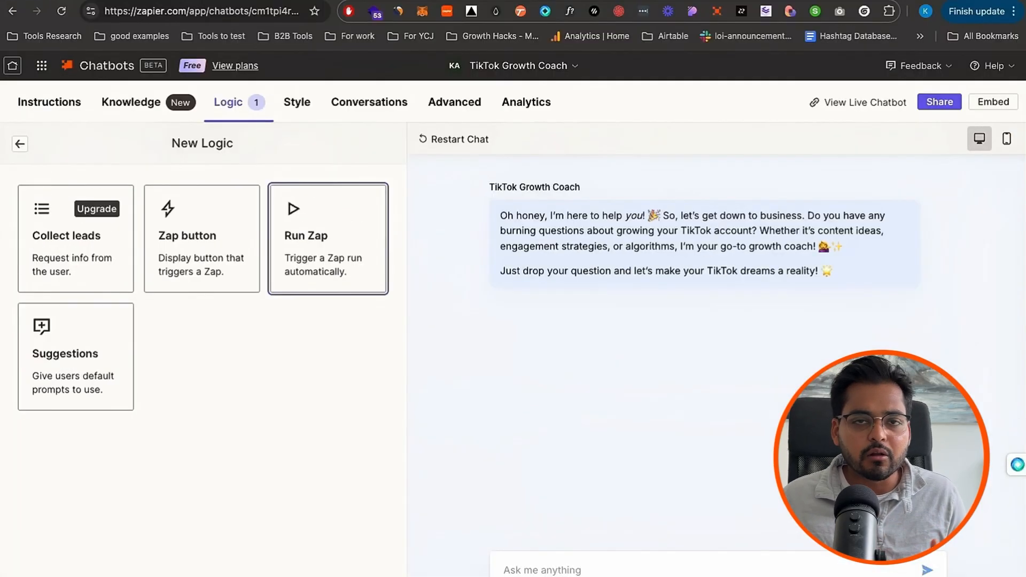
Step: Add Run Zap logic to the chatbot with the condition "At the end of the conversation"
{"action": "left_click", "coordinate": [337, 240]}
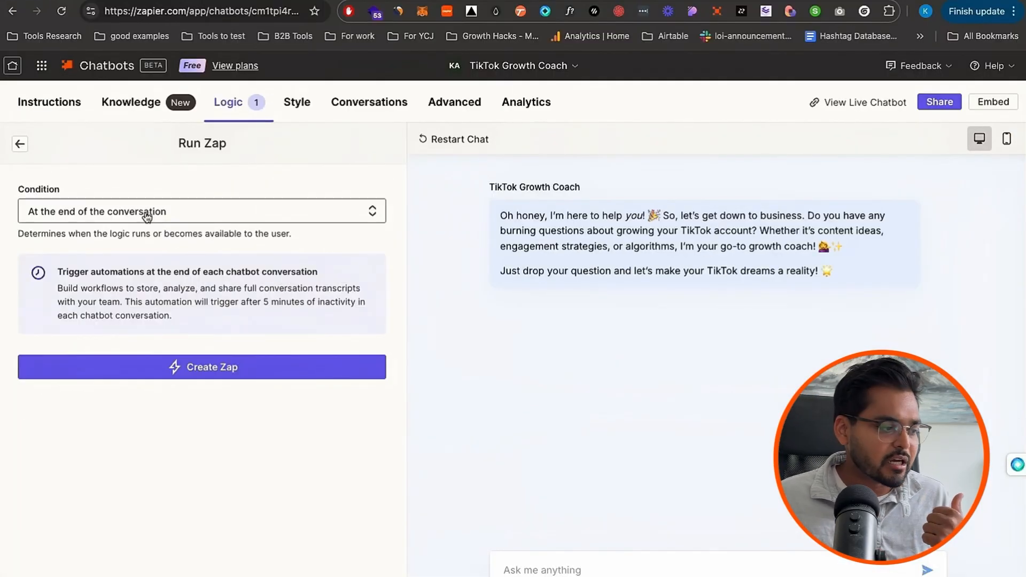
{"action": "left_click", "coordinate": [212, 368]}
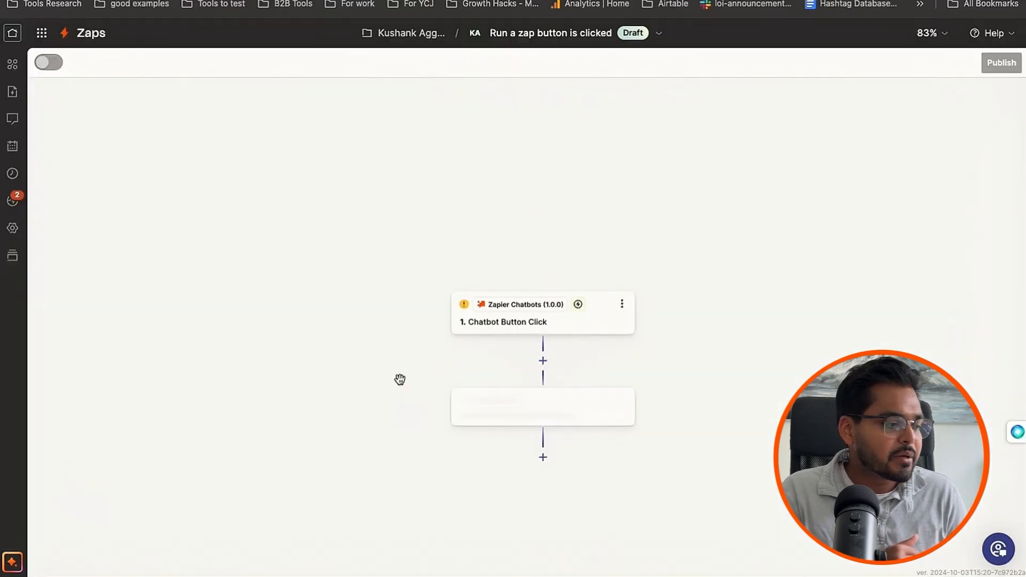
{"action": "left_click", "coordinate": [565, 408]}
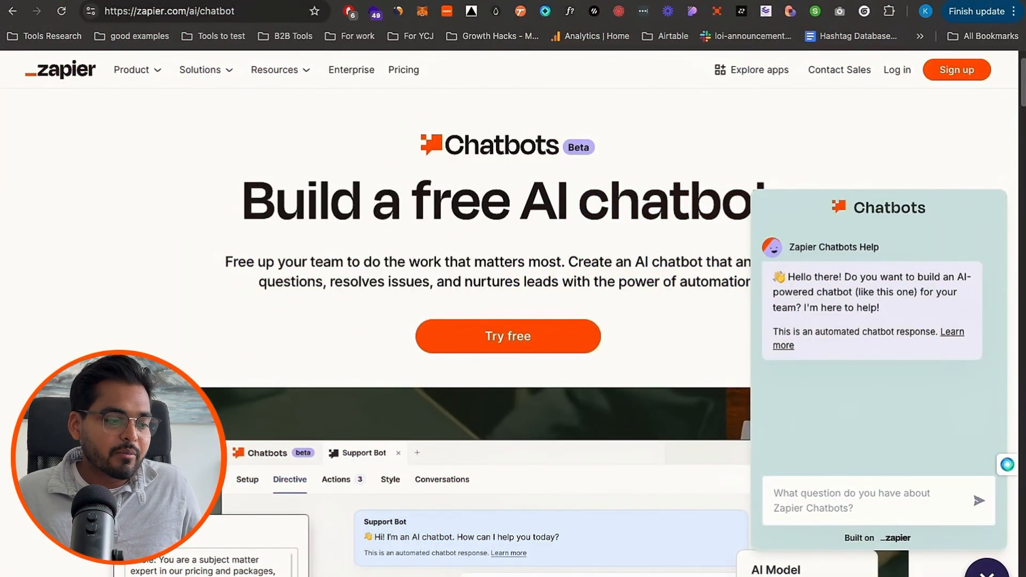
Step: Close the help chat on Zapier's AI chatbot landing page and look over the product overview
{"action": "left_click", "coordinate": [986, 570]}
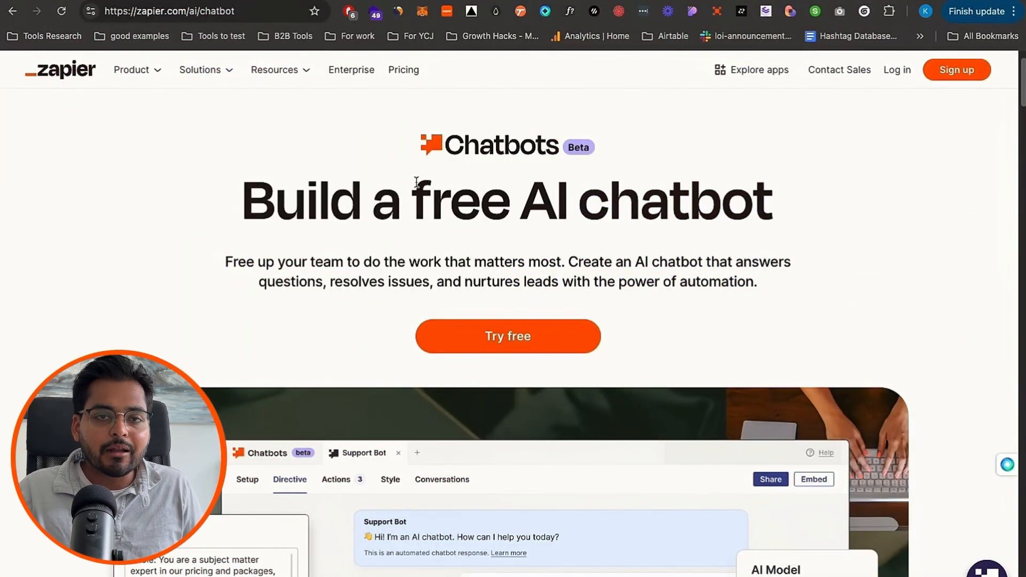
{"action": "scroll", "coordinate": [354, 333], "scroll_direction": "down", "scroll_amount": 4}
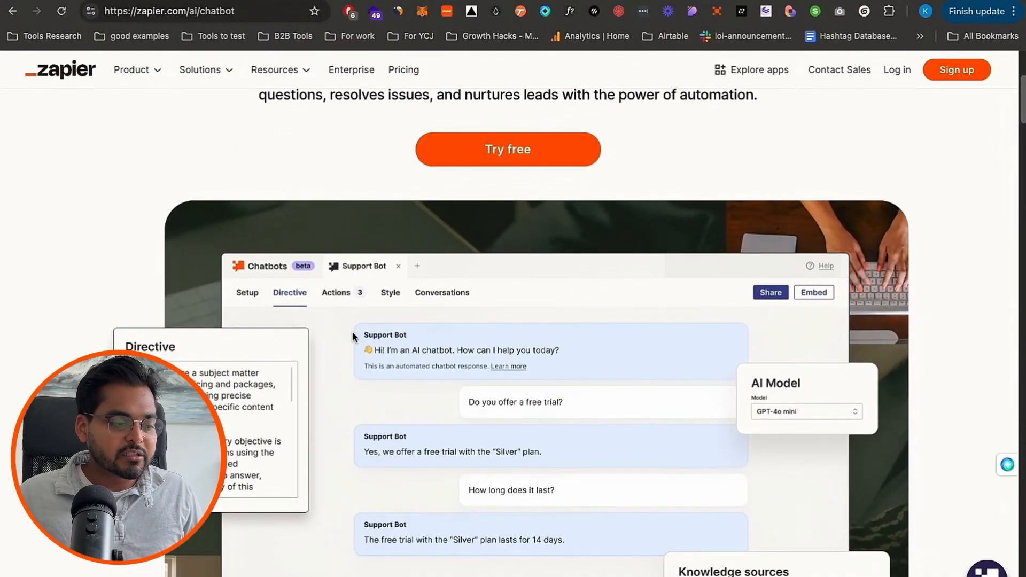
{"action": "scroll", "coordinate": [351, 330], "scroll_direction": "down", "scroll_amount": 5}
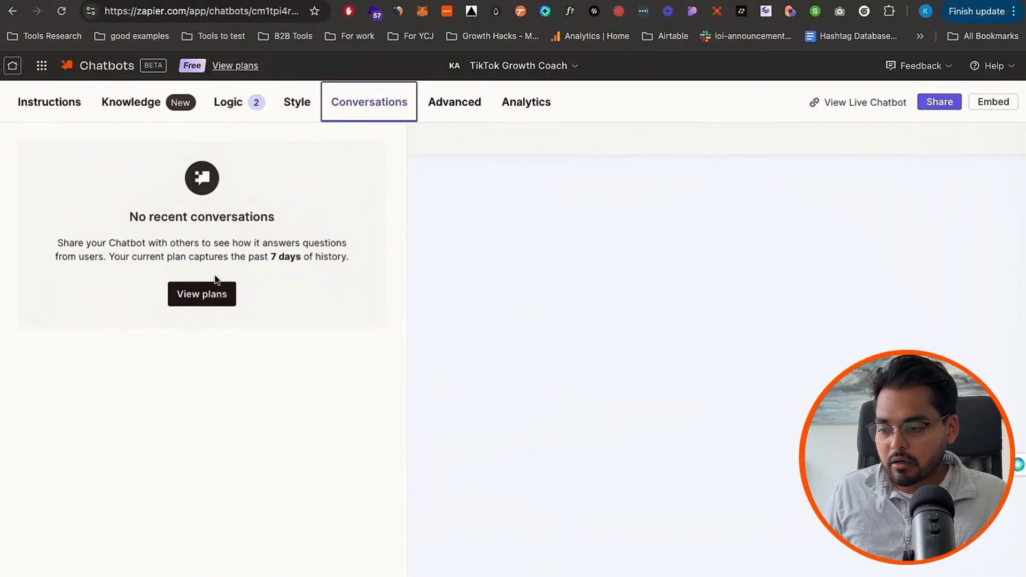
Step: Review the chatbot's advanced options, including public name, message placeholder, creativity, disclosure message, browser title and subdomain
{"action": "left_click", "coordinate": [454, 102]}
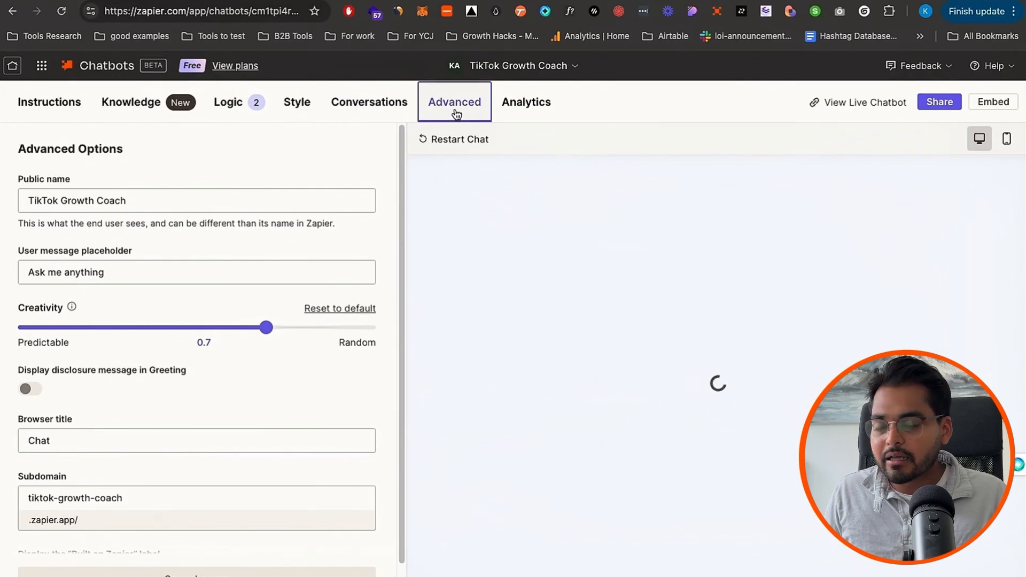
{"action": "scroll", "coordinate": [247, 312], "scroll_direction": "down", "scroll_amount": 1}
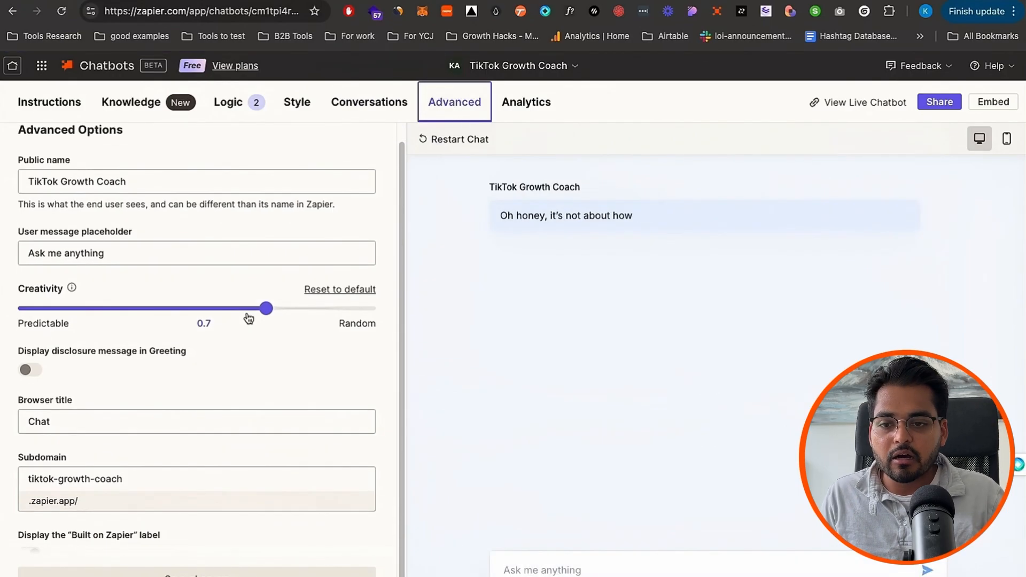
{"action": "scroll", "coordinate": [246, 317], "scroll_direction": "down", "scroll_amount": 1}
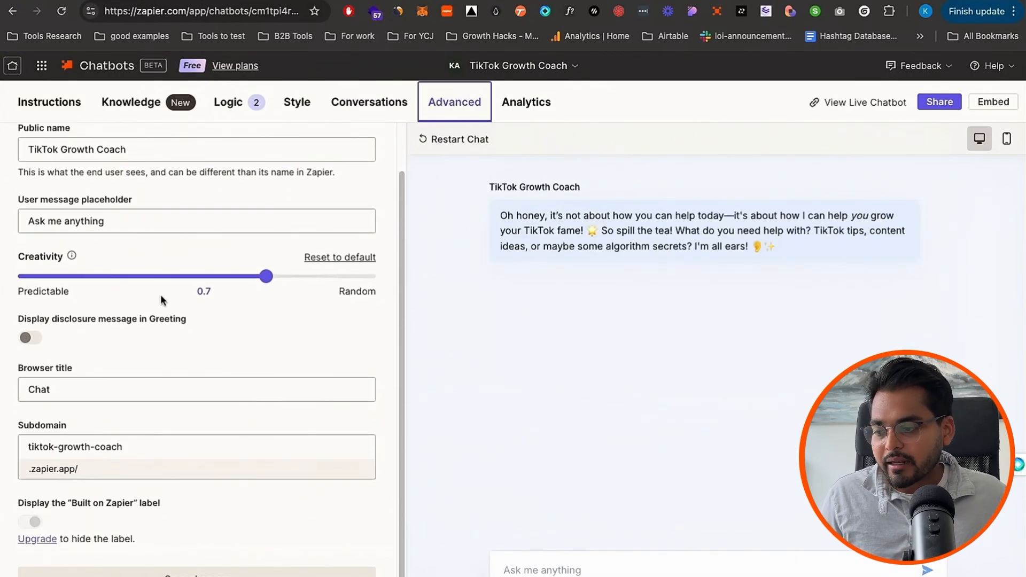
{"action": "scroll", "coordinate": [192, 292], "scroll_direction": "up", "scroll_amount": 2}
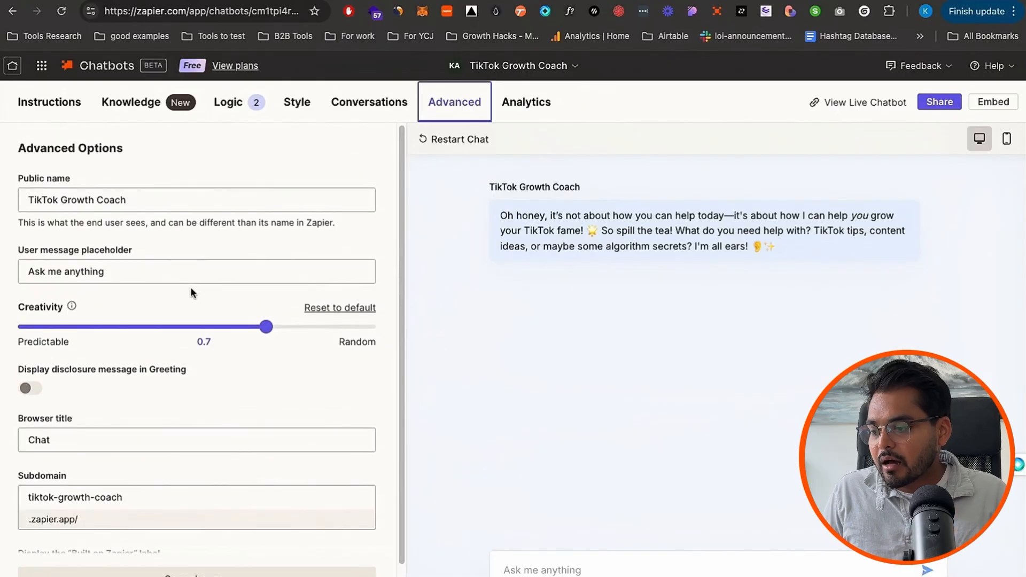
{"action": "scroll", "coordinate": [190, 292], "scroll_direction": "down", "scroll_amount": 1}
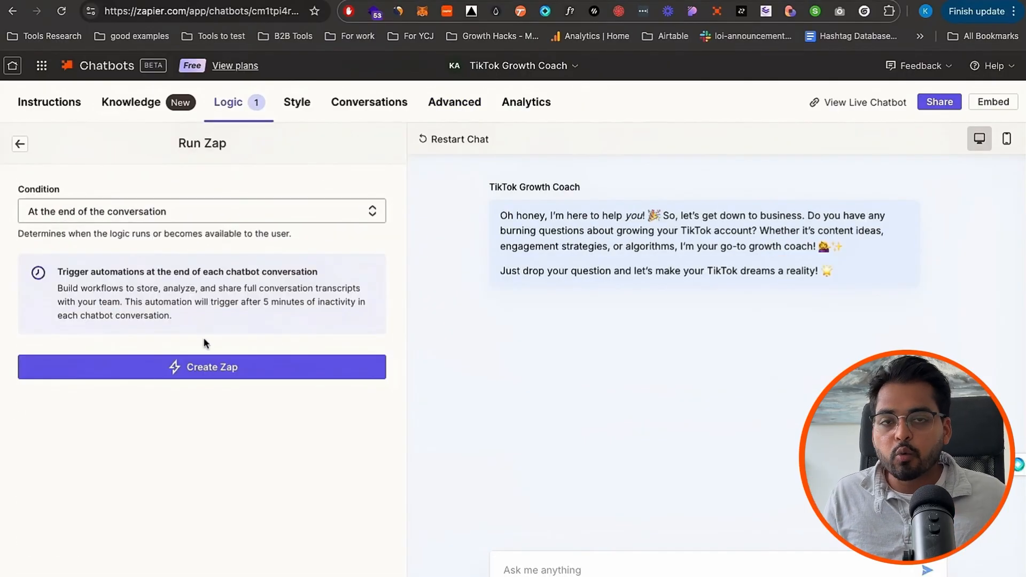
Step: Create the Zap for completed chatbot conversations and add Google Sheets as the app for its next step
{"action": "left_click", "coordinate": [212, 367]}
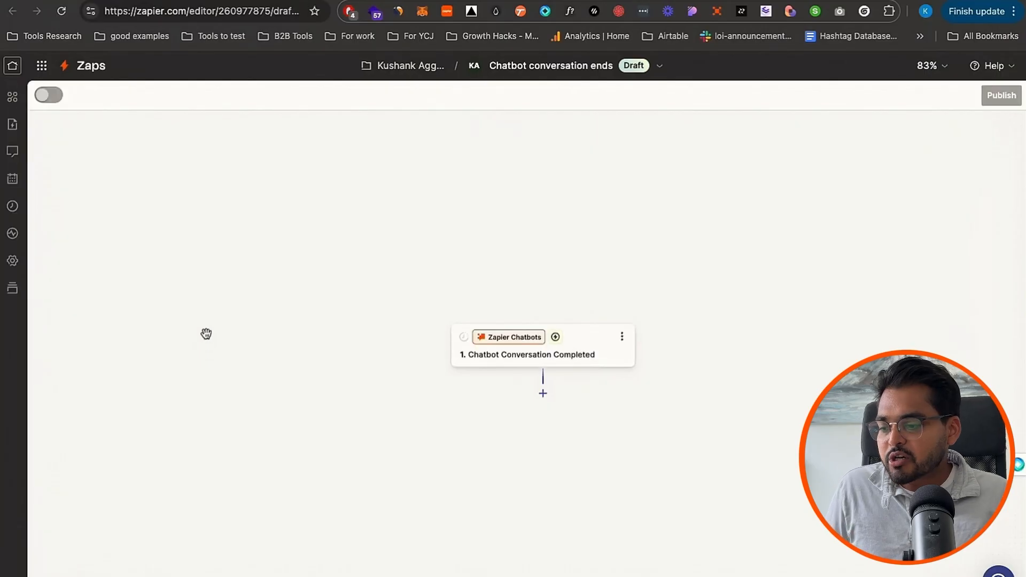
{"action": "left_click", "coordinate": [543, 393]}
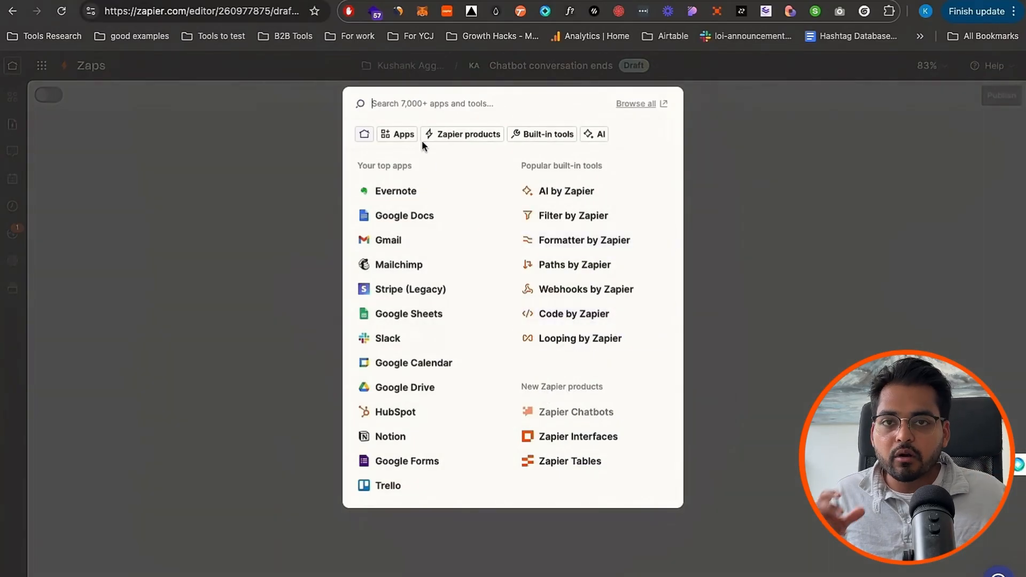
{"action": "type", "text": "excel"}
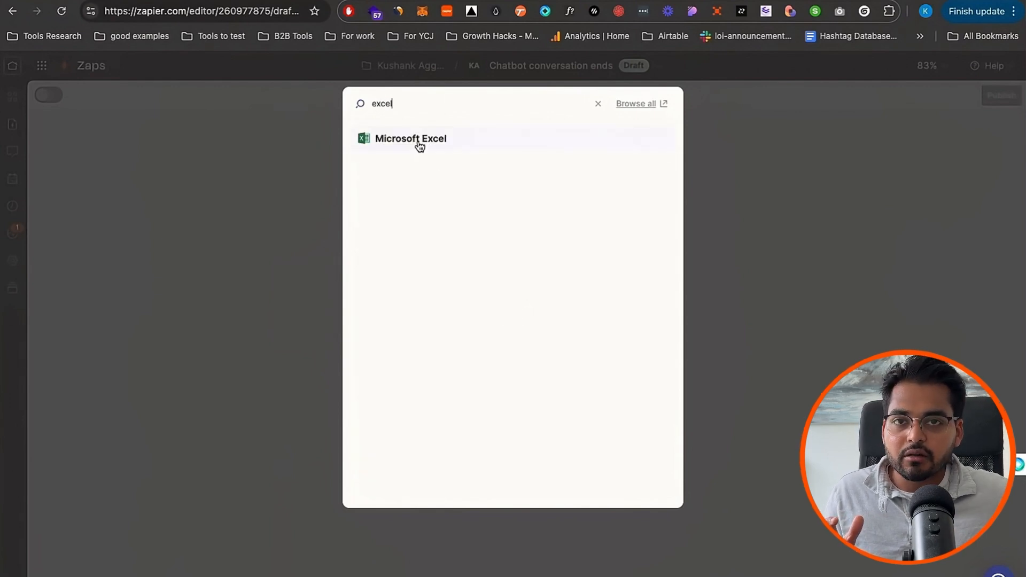
{"action": "type", "text": "shee"}
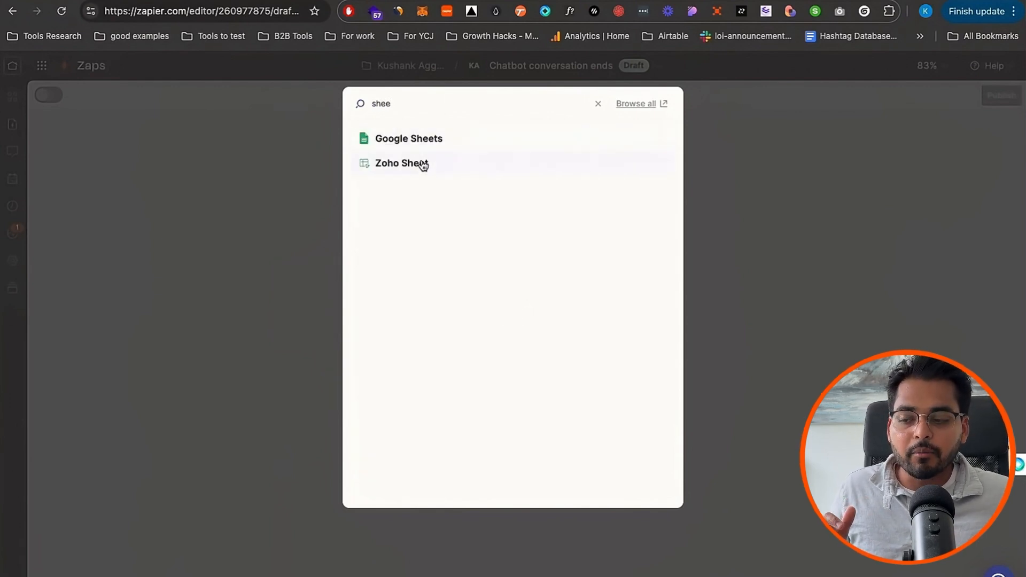
{"action": "left_click", "coordinate": [408, 139]}
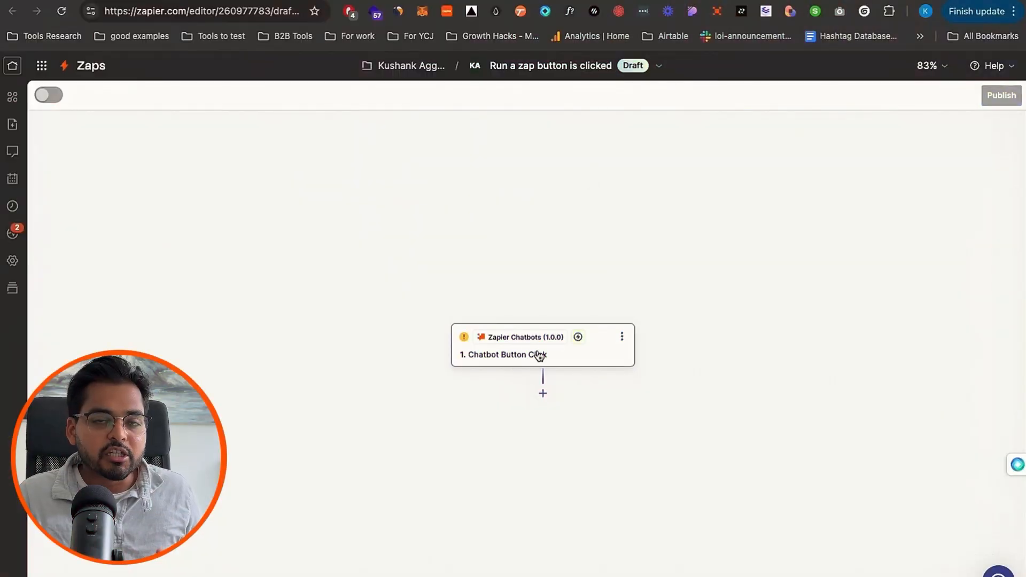
Step: Add HubSpot as the app for the step following the Chatbot Button Click trigger
{"action": "left_click", "coordinate": [543, 393]}
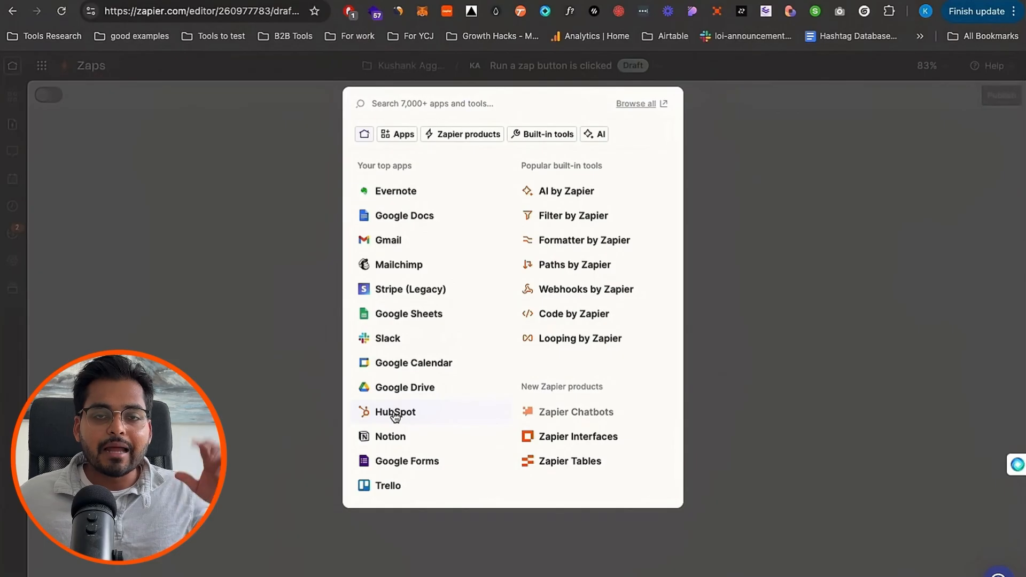
{"action": "left_click", "coordinate": [396, 413]}
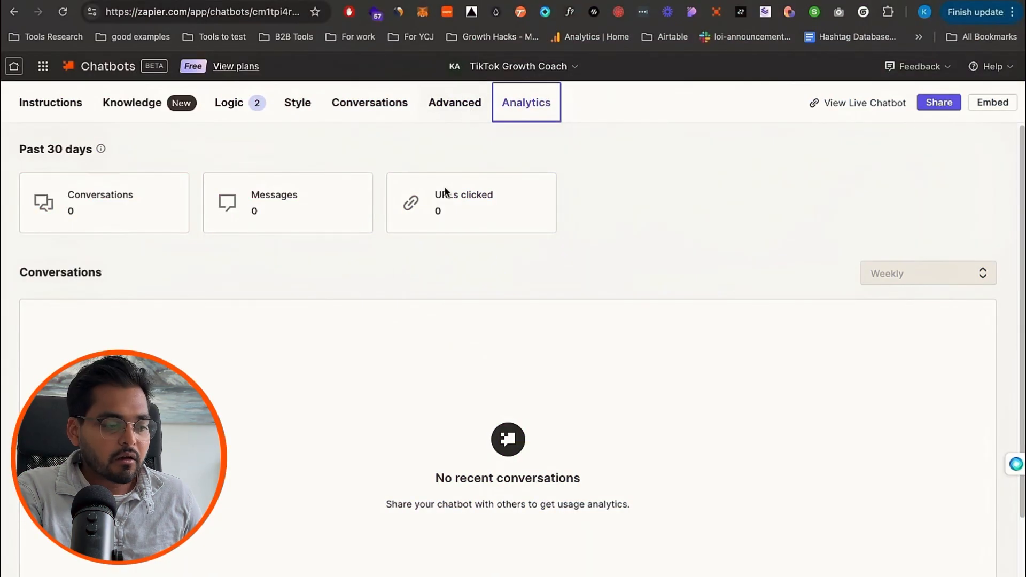
Step: Review the chatbot's 30-day analytics page and open its sharing options
{"action": "scroll", "coordinate": [301, 351], "scroll_direction": "down", "scroll_amount": 2}
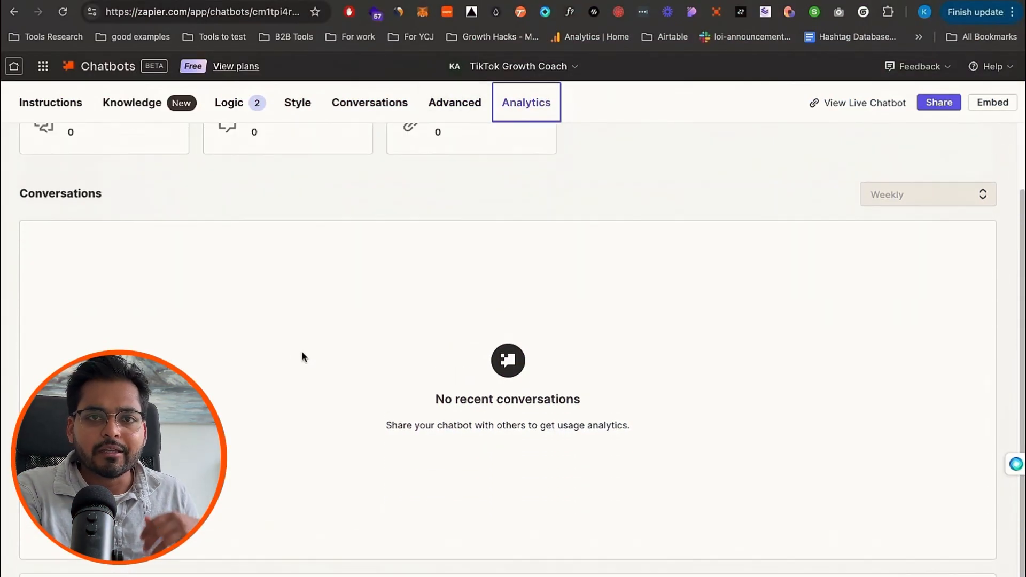
{"action": "scroll", "coordinate": [301, 350], "scroll_direction": "up", "scroll_amount": 2}
{"action": "left_click", "coordinate": [940, 102]}
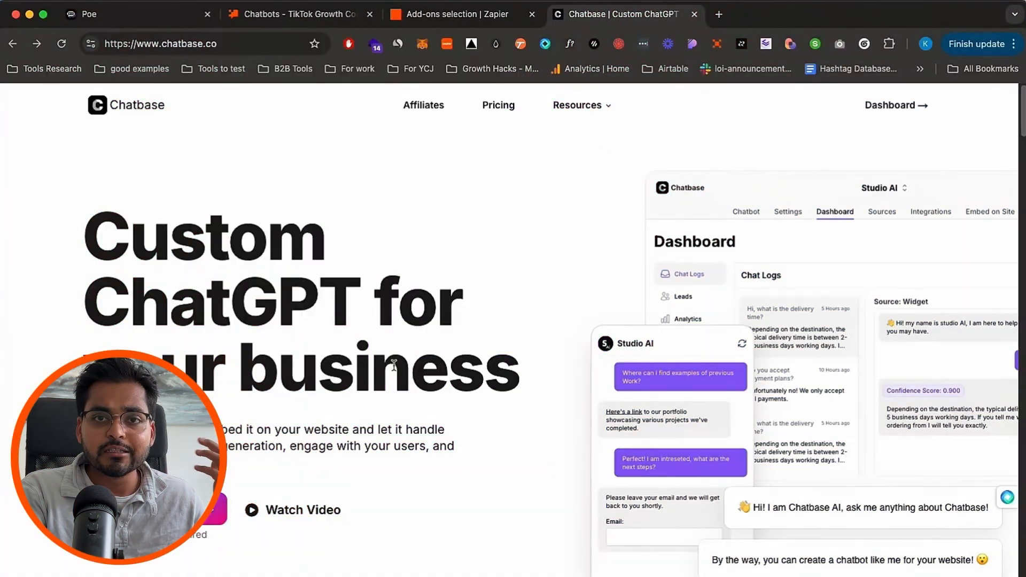
Step: Switch to Chatbase and compare what the Hobby, Standard and Unlimited plans include
{"action": "scroll", "coordinate": [373, 358], "scroll_direction": "down", "scroll_amount": 5}
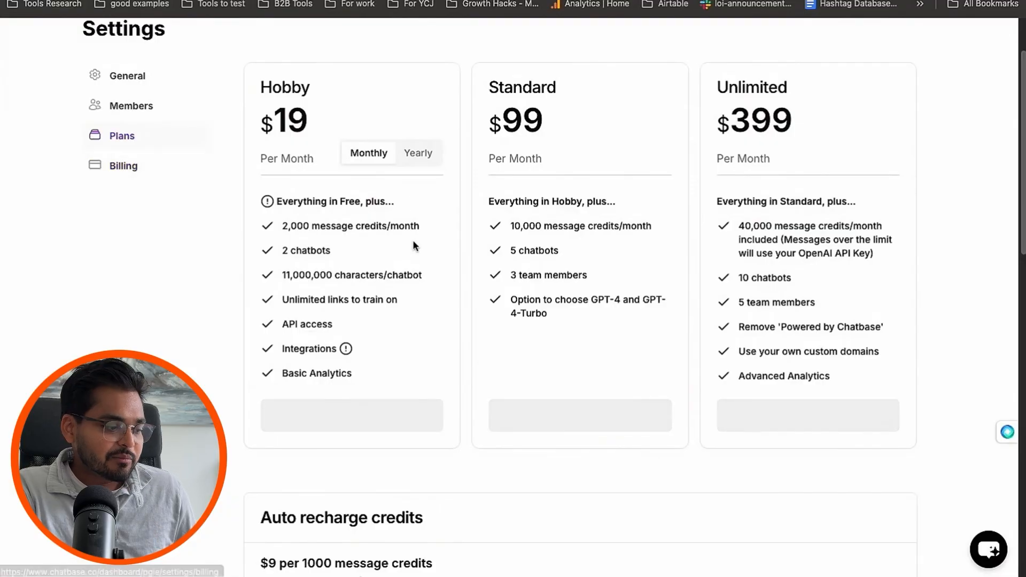
{"action": "scroll", "coordinate": [412, 243], "scroll_direction": "up", "scroll_amount": 1}
{"action": "scroll", "coordinate": [412, 246], "scroll_direction": "up", "scroll_amount": 3}
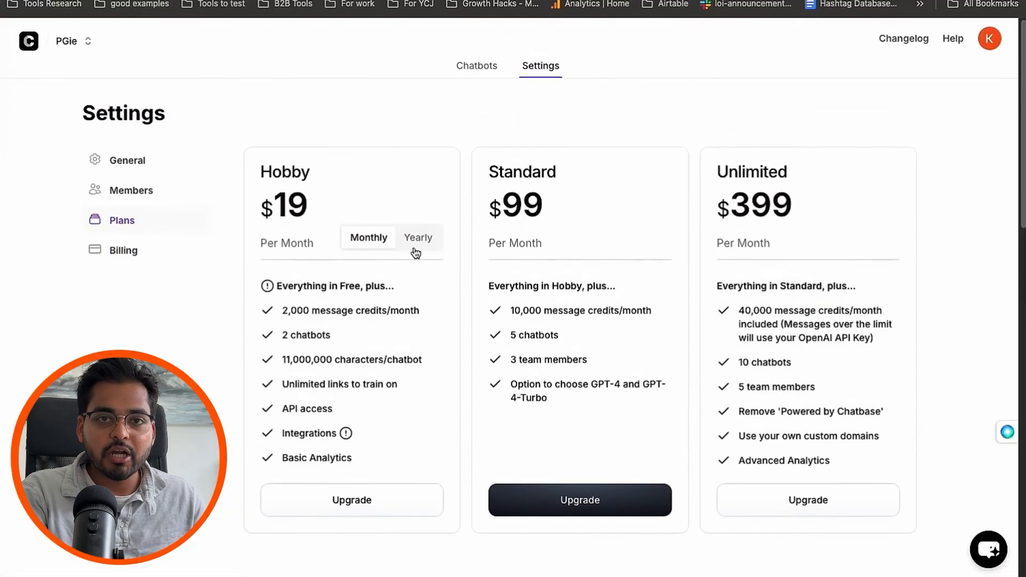
{"action": "scroll", "coordinate": [414, 243], "scroll_direction": "down", "scroll_amount": 1}
{"action": "scroll", "coordinate": [414, 242], "scroll_direction": "down", "scroll_amount": 1}
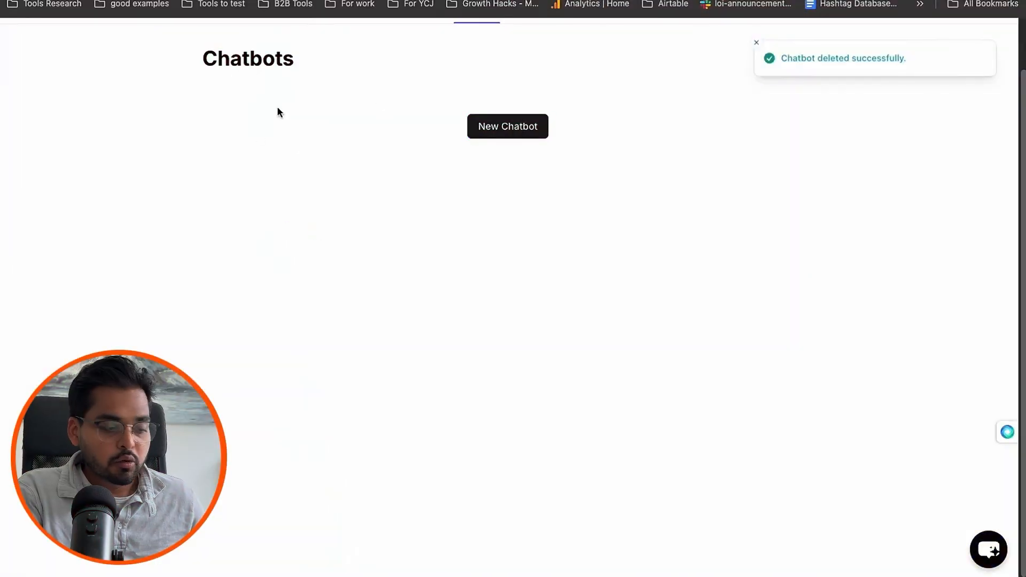
Step: Start a new chatbot and upload "tiktok coach playbook.pdf" from Downloads as its file data source
{"action": "scroll", "coordinate": [279, 161], "scroll_direction": "up", "scroll_amount": 2}
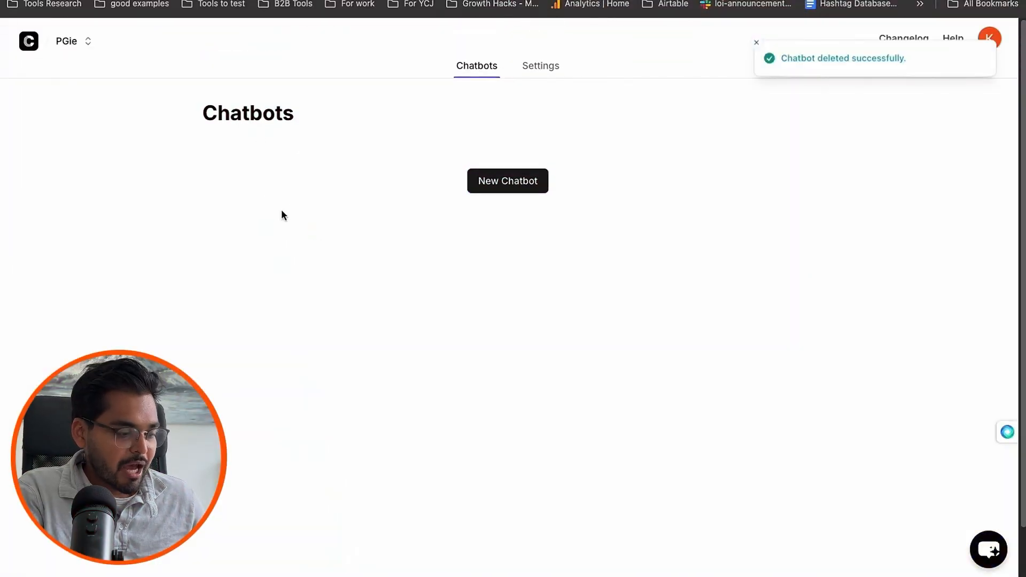
{"action": "left_click", "coordinate": [486, 180]}
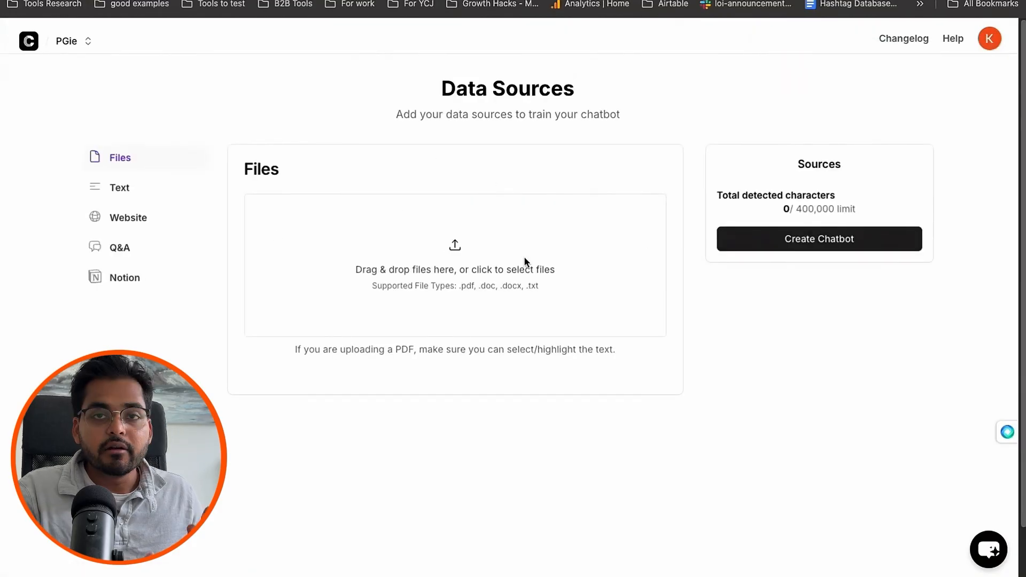
{"action": "left_click", "coordinate": [425, 257]}
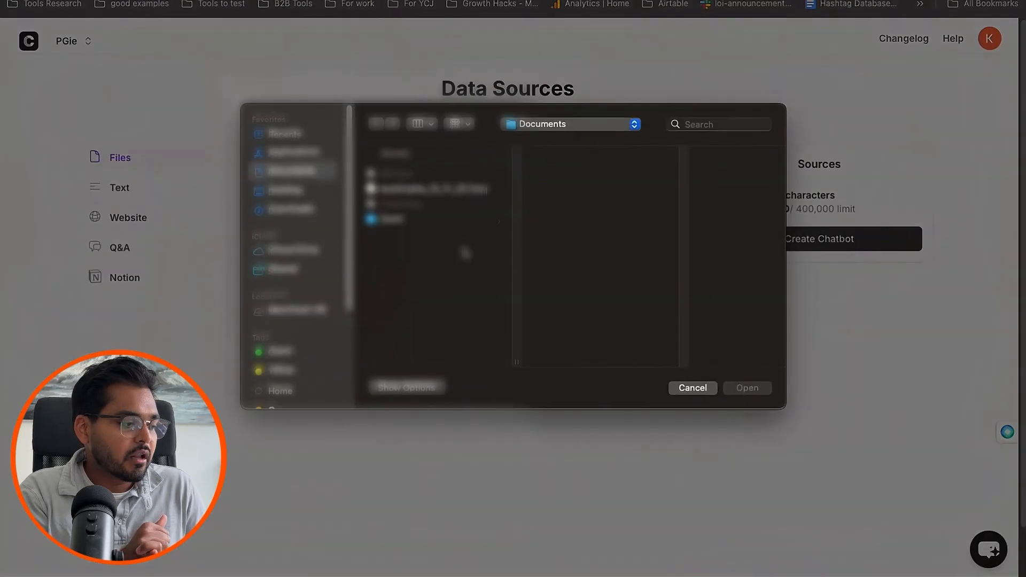
{"action": "left_click", "coordinate": [283, 212]}
{"action": "left_click", "coordinate": [406, 179]}
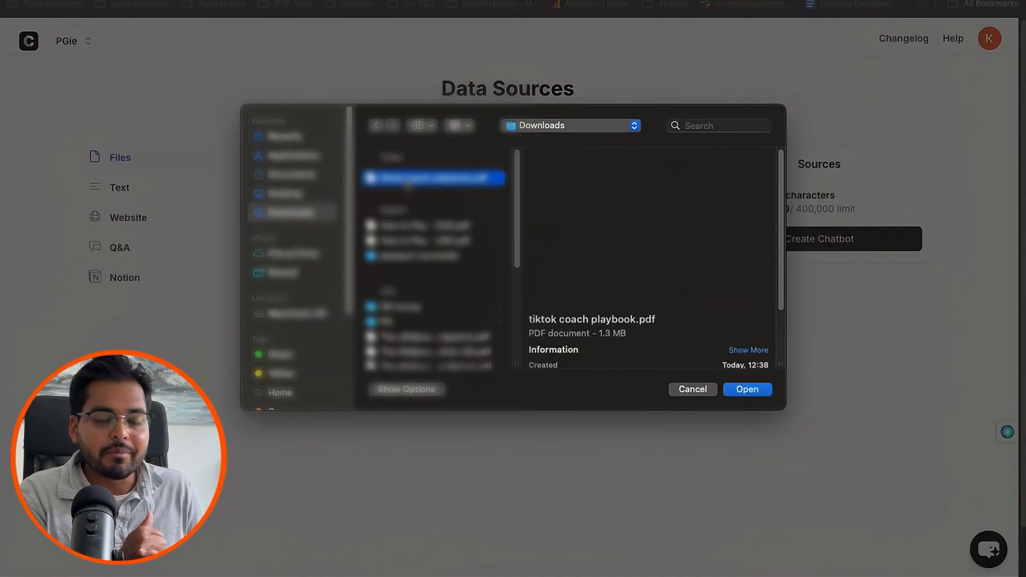
{"action": "left_click", "coordinate": [747, 389]}
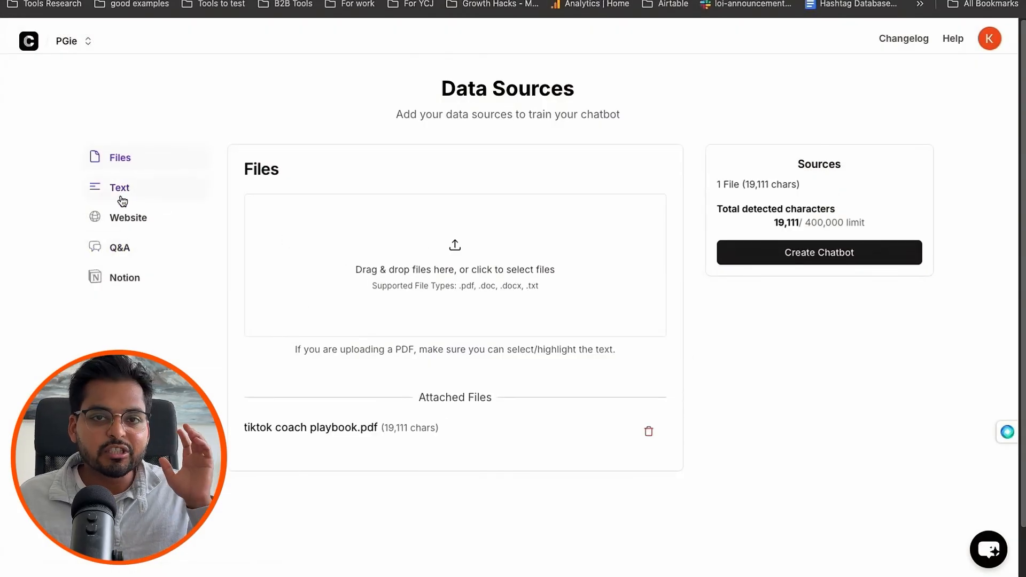
Step: Examine the Text, Website, Q&A and Notion options for adding further training data to the chatbot
{"action": "left_click", "coordinate": [151, 197]}
{"action": "left_click", "coordinate": [293, 230]}
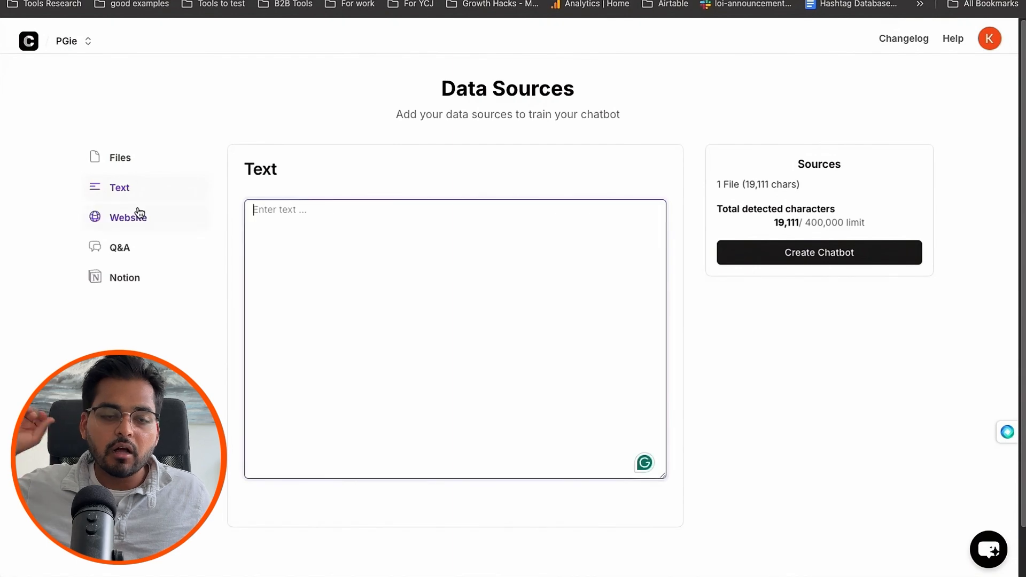
{"action": "left_click", "coordinate": [201, 218]}
{"action": "left_click", "coordinate": [312, 230]}
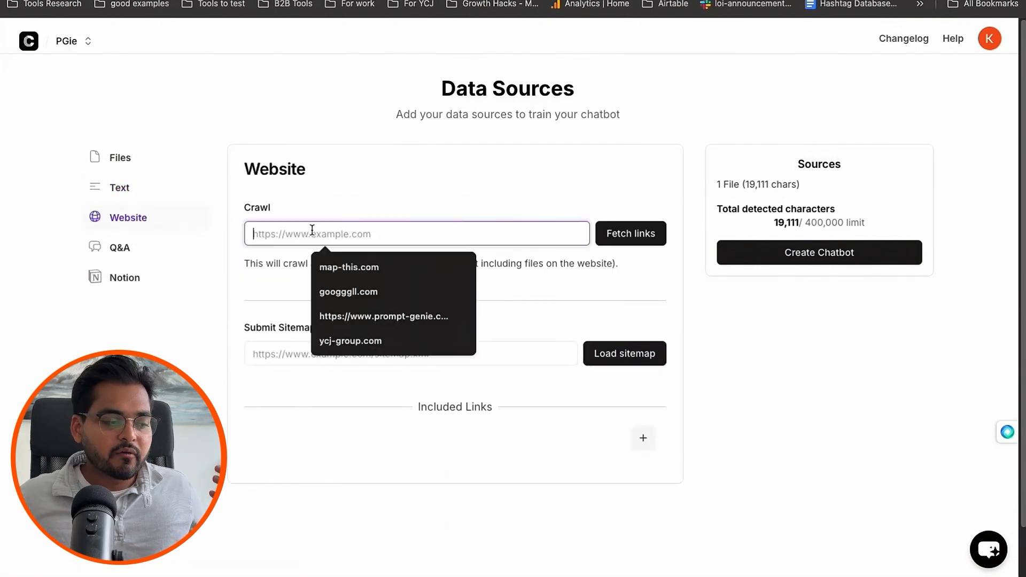
{"action": "left_click", "coordinate": [314, 202]}
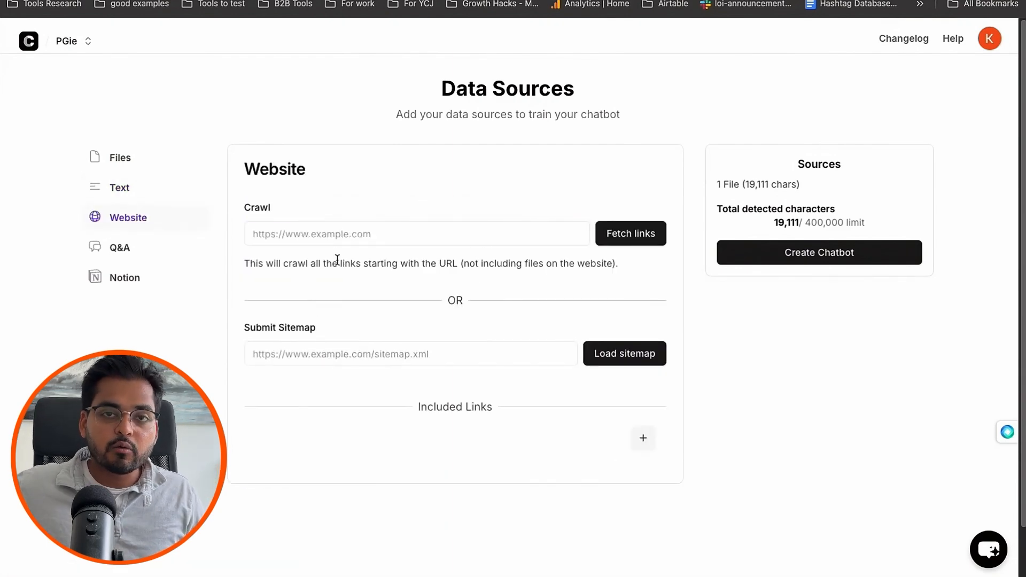
{"action": "left_click", "coordinate": [128, 250]}
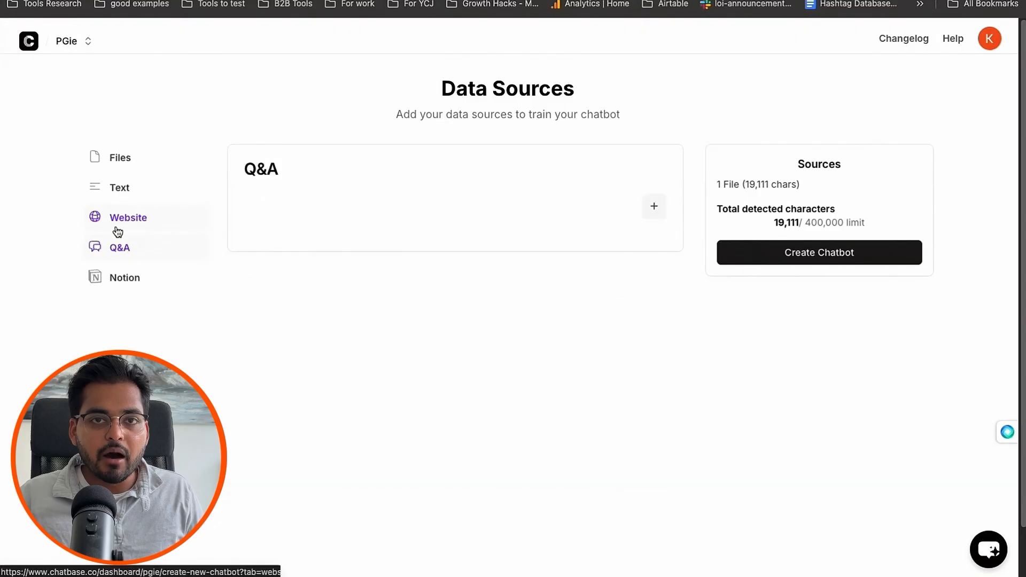
{"action": "left_click", "coordinate": [123, 158]}
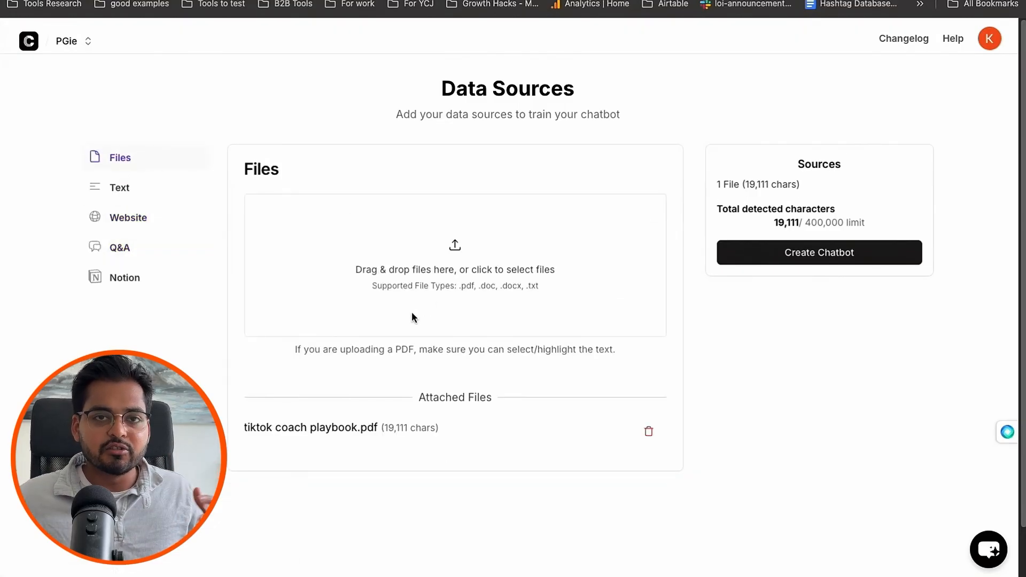
{"action": "left_click", "coordinate": [120, 251]}
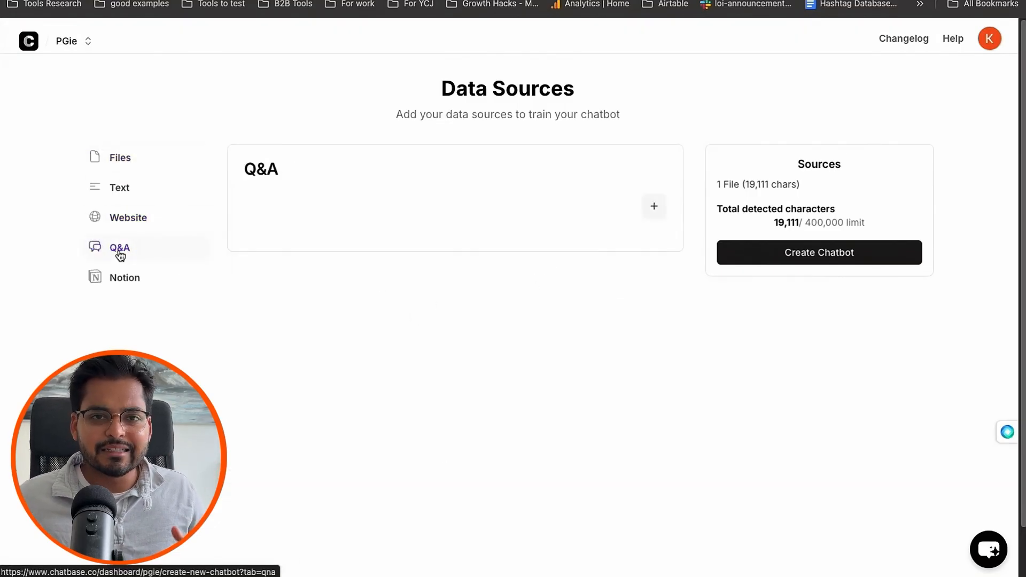
{"action": "left_click", "coordinate": [127, 281]}
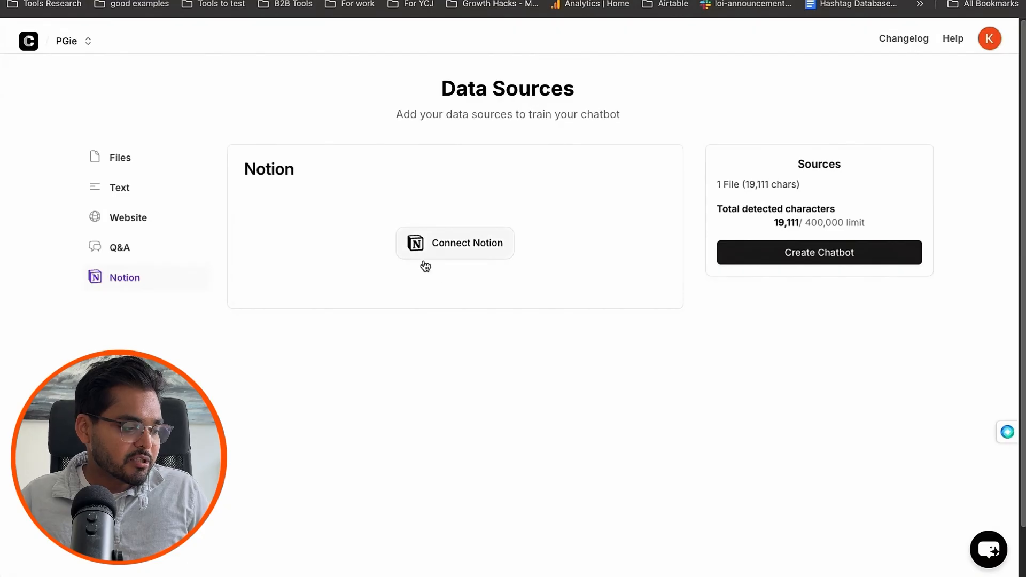
Step: Create the chatbot from the uploaded playbook and ask it "what are the top 3 tips to grow on tiktok?"
{"action": "left_click", "coordinate": [768, 260]}
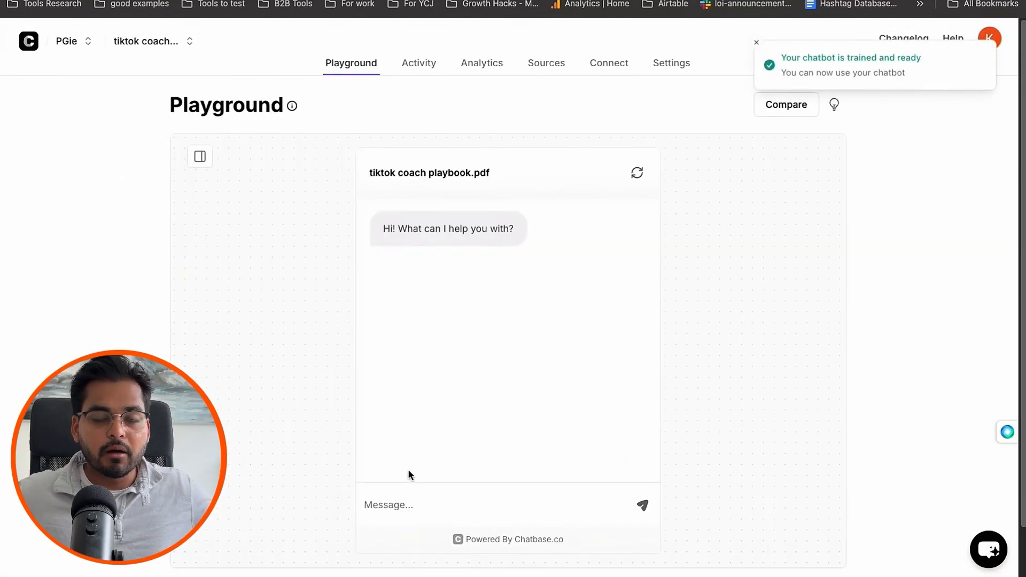
{"action": "type", "text": "what are"}
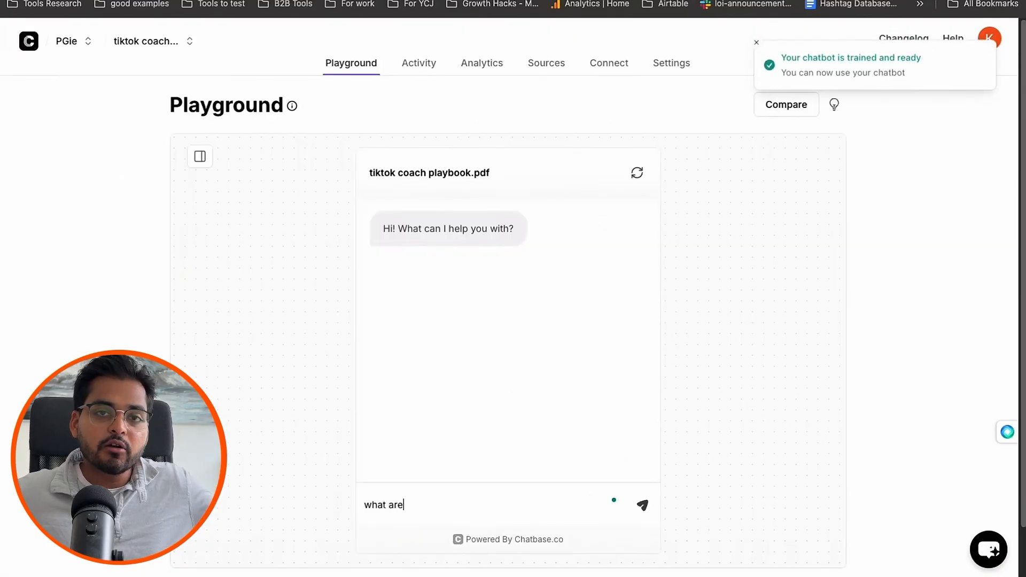
{"action": "type", "text": " the top 3 tip"}
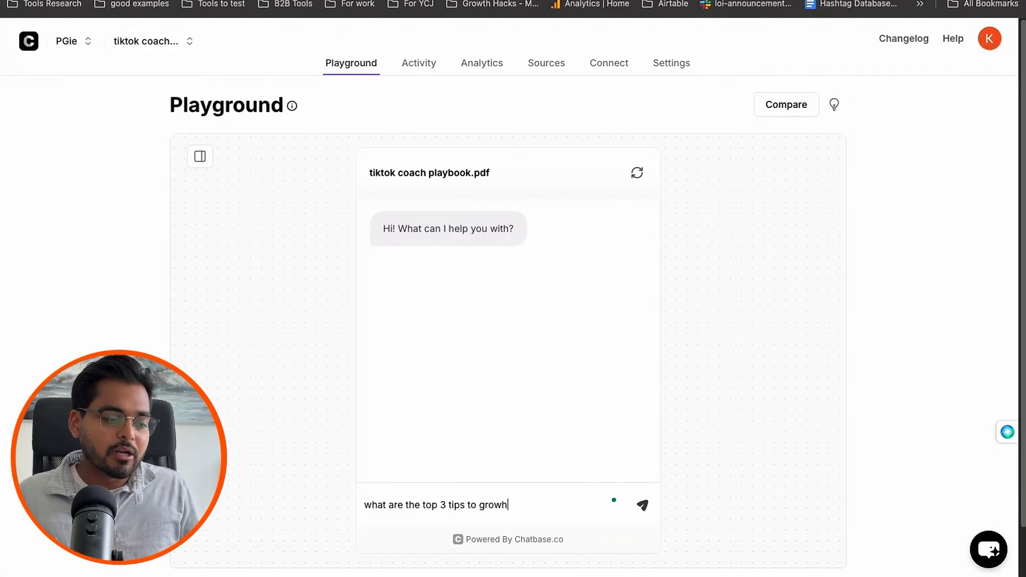
{"action": "type", "text": "s to grow on tiktok?"}
{"action": "key", "text": "Return"}
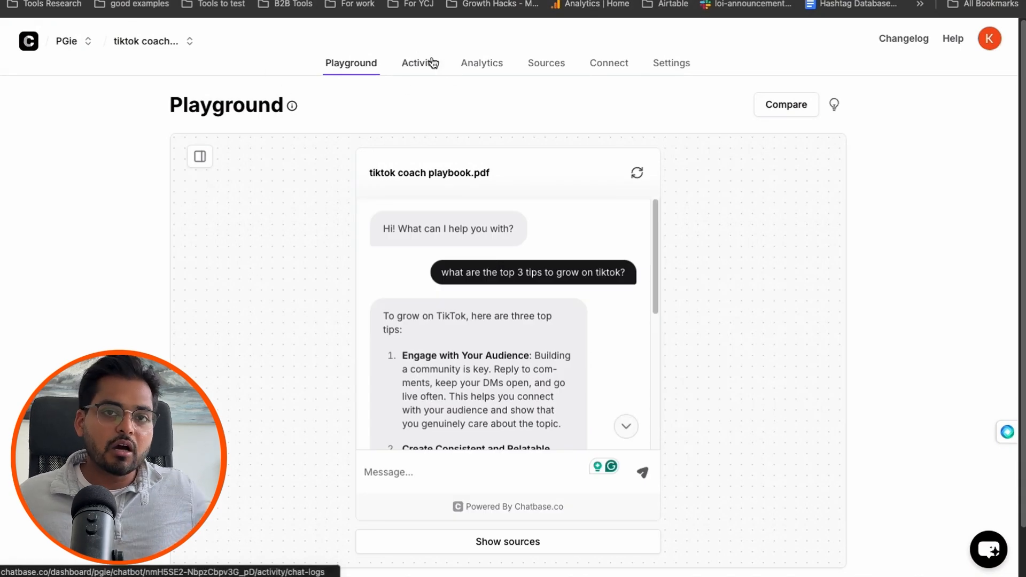
Step: Review the logged TikTok tips conversation in the chatbot's activity records
{"action": "left_click", "coordinate": [432, 62]}
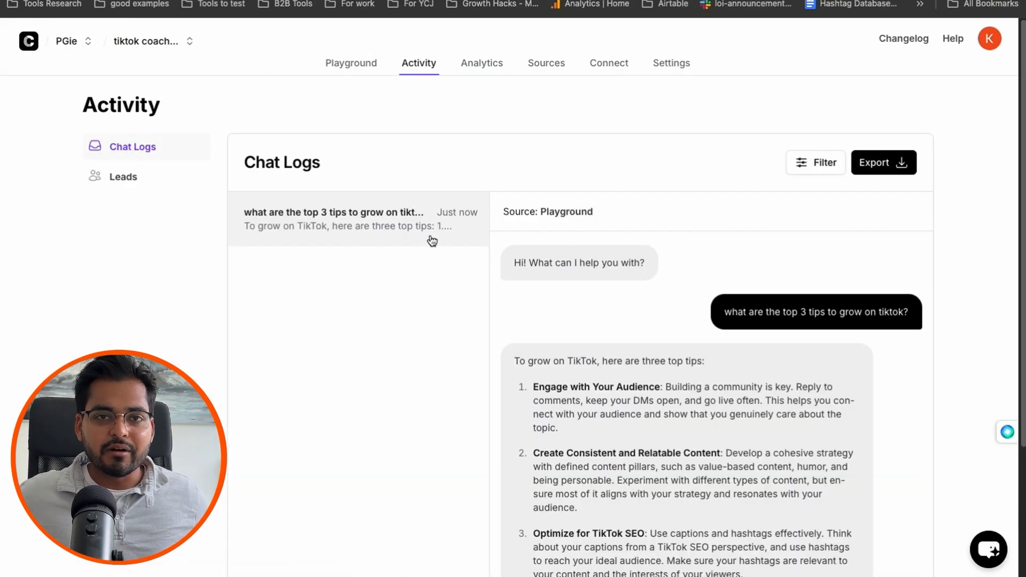
{"action": "scroll", "coordinate": [416, 246], "scroll_direction": "down", "scroll_amount": 3}
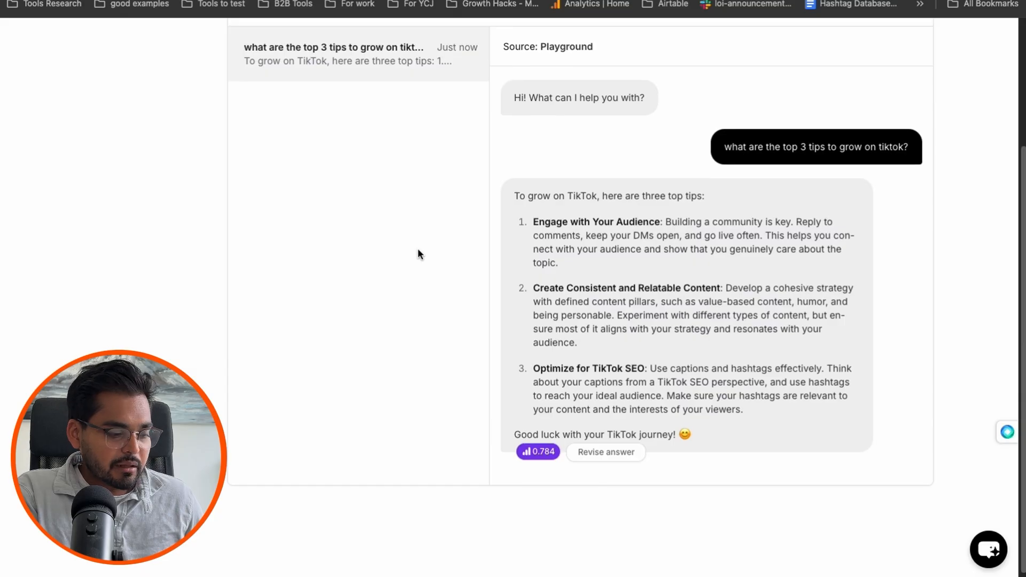
{"action": "scroll", "coordinate": [419, 251], "scroll_direction": "up", "scroll_amount": 1}
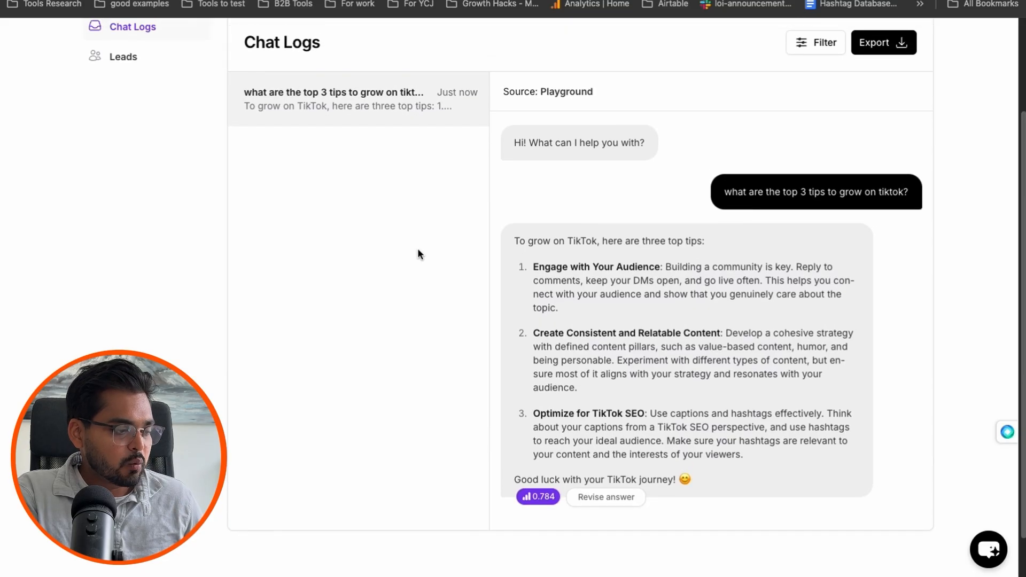
{"action": "scroll", "coordinate": [417, 254], "scroll_direction": "up", "scroll_amount": 1}
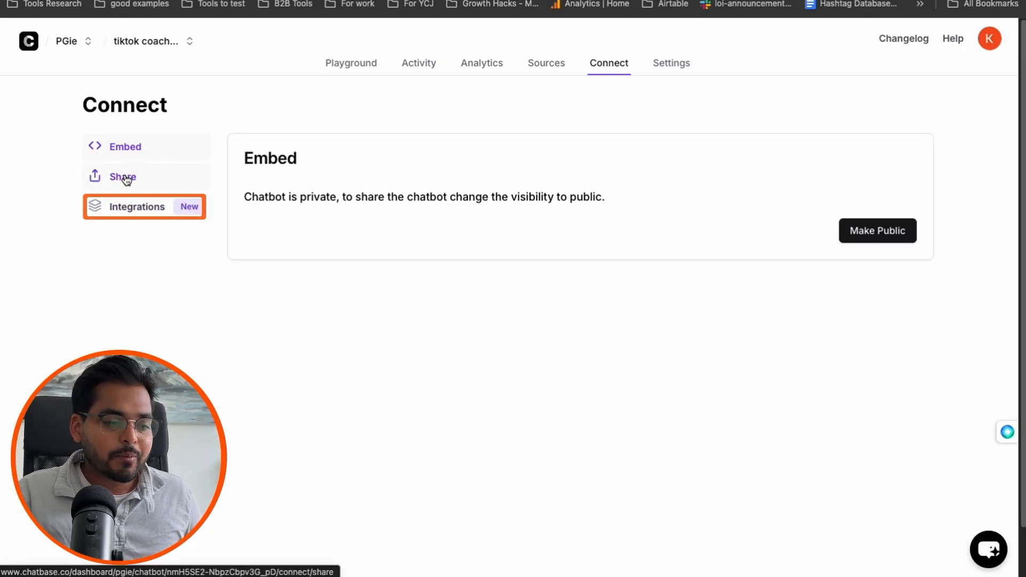
Step: Examine the chatbot's embedding and sharing options and the available integrations such as Zapier, Slack, Wordpress and Whatsapp
{"action": "left_click", "coordinate": [126, 180]}
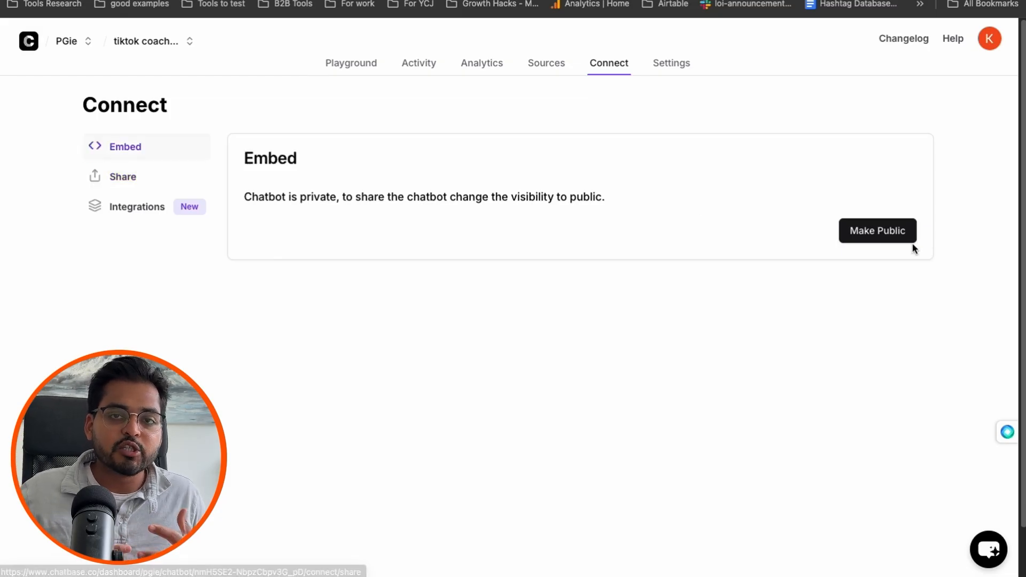
{"action": "left_click", "coordinate": [172, 215]}
{"action": "scroll", "coordinate": [489, 261], "scroll_direction": "down", "scroll_amount": 1}
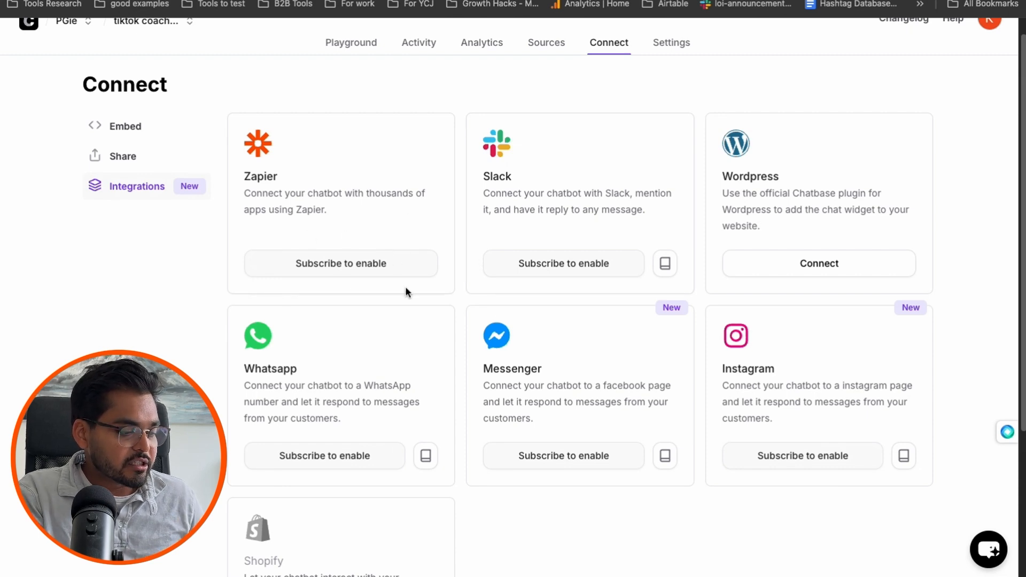
{"action": "scroll", "coordinate": [405, 286], "scroll_direction": "down", "scroll_amount": 5}
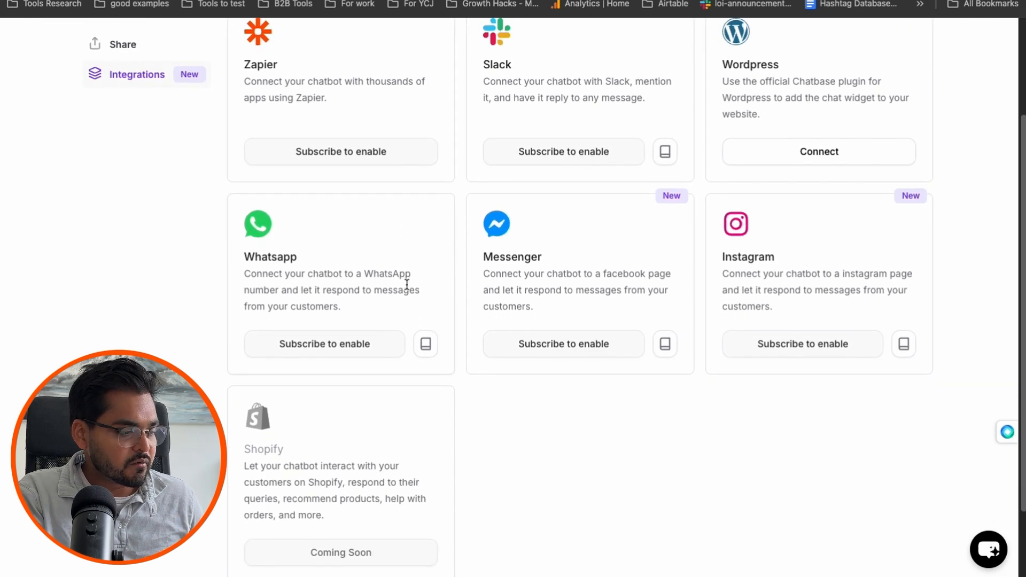
{"action": "scroll", "coordinate": [406, 285], "scroll_direction": "down", "scroll_amount": 2}
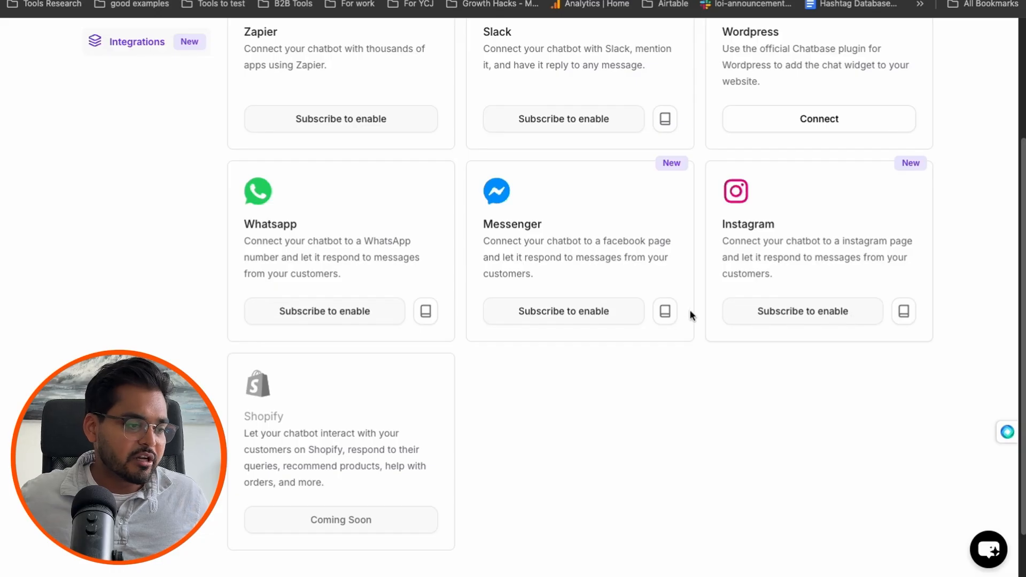
{"action": "scroll", "coordinate": [603, 374], "scroll_direction": "up", "scroll_amount": 7}
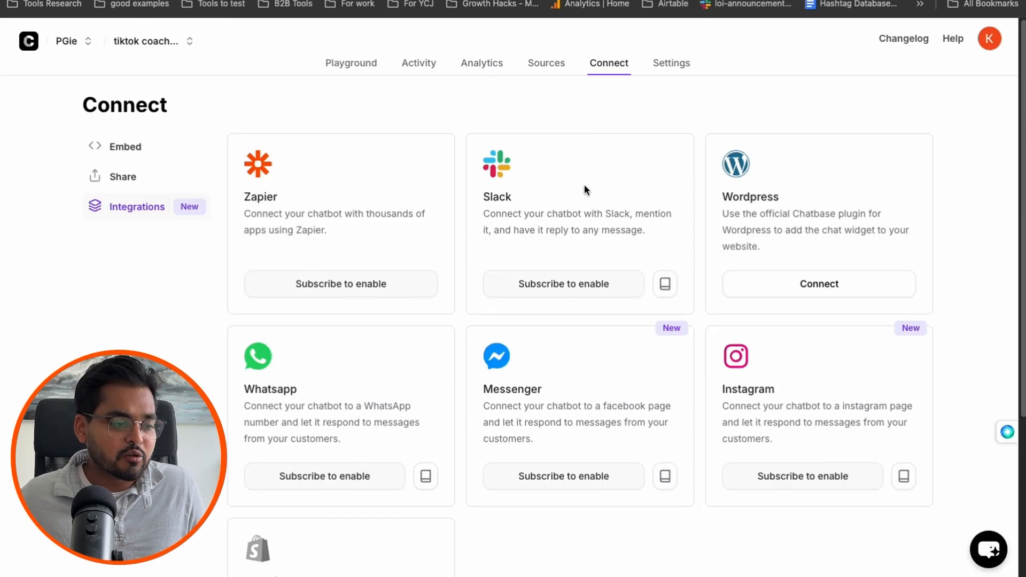